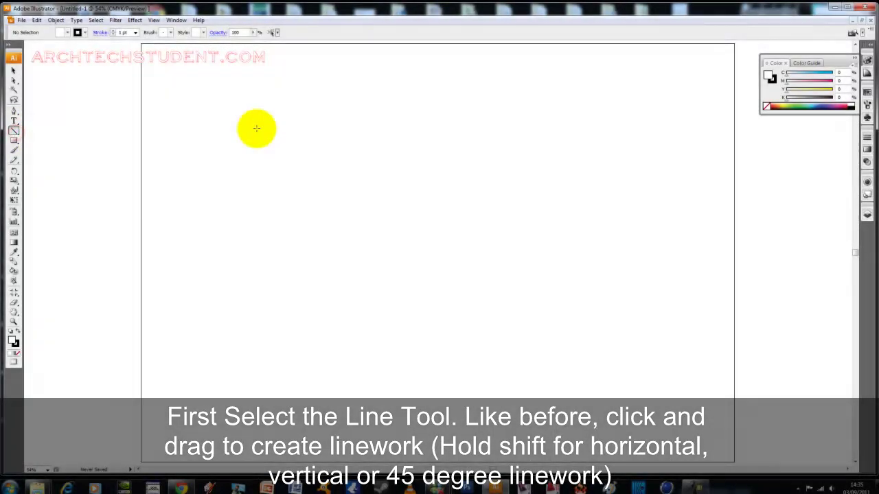
Draw five scattered straight lines across the upper, left and middle of the artboard
{"action": "left_click_drag", "start_coordinate": [254, 133], "coordinate": [334, 180]}
{"action": "left_click_drag", "start_coordinate": [157, 45], "coordinate": [359, 72]}
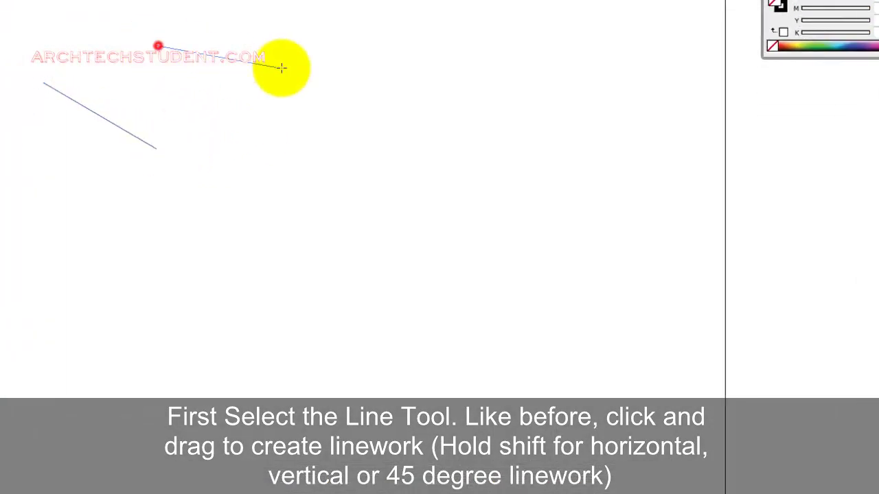
{"action": "left_click_drag", "start_coordinate": [62, 267], "coordinate": [290, 275]}
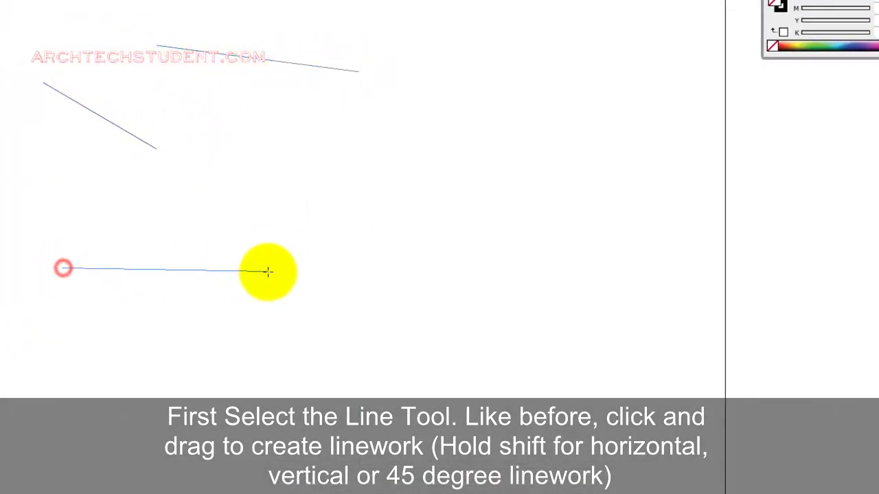
{"action": "left_click_drag", "start_coordinate": [57, 330], "coordinate": [389, 362]}
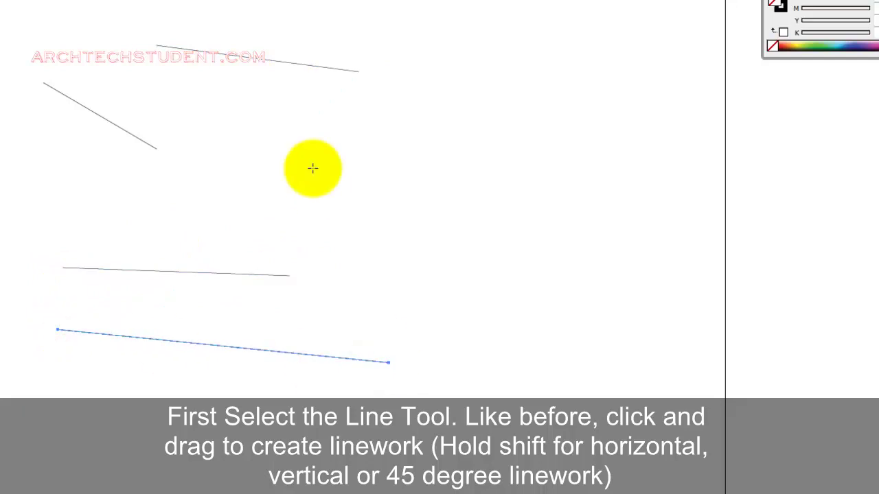
{"action": "mouse_move", "coordinate": [231, 190]}
{"action": "left_mouse_down"}
{"action": "mouse_move", "coordinate": [404, 189]}
{"action": "mouse_move", "coordinate": [394, 190]}
{"action": "mouse_move", "coordinate": [502, 68]}
{"action": "mouse_move", "coordinate": [653, 197]}
{"action": "left_mouse_up"}
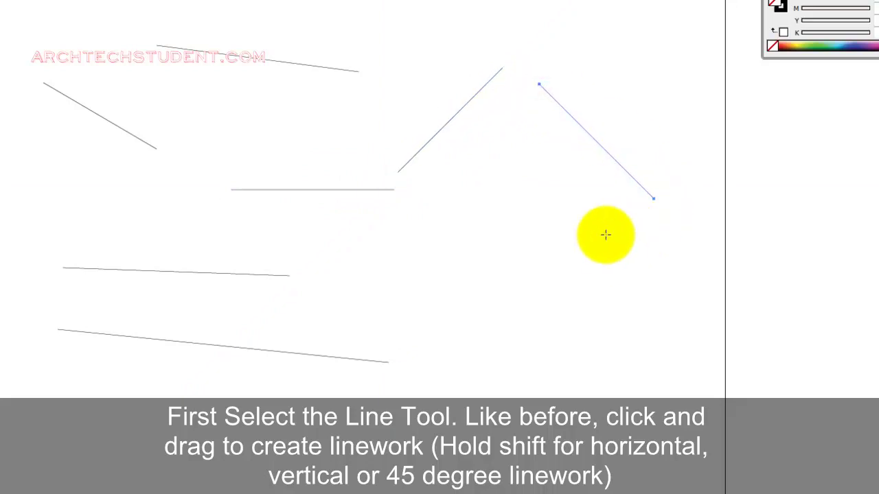
Add 45° diagonal, vertical and horizontal lines crossing at one point on the right
{"action": "left_click_drag", "start_coordinate": [595, 207], "coordinate": [581, 324]}
{"action": "mouse_move", "coordinate": [569, 294]}
{"action": "left_mouse_down"}
{"action": "mouse_move", "coordinate": [400, 294]}
{"action": "mouse_move", "coordinate": [659, 147]}
{"action": "left_mouse_up"}
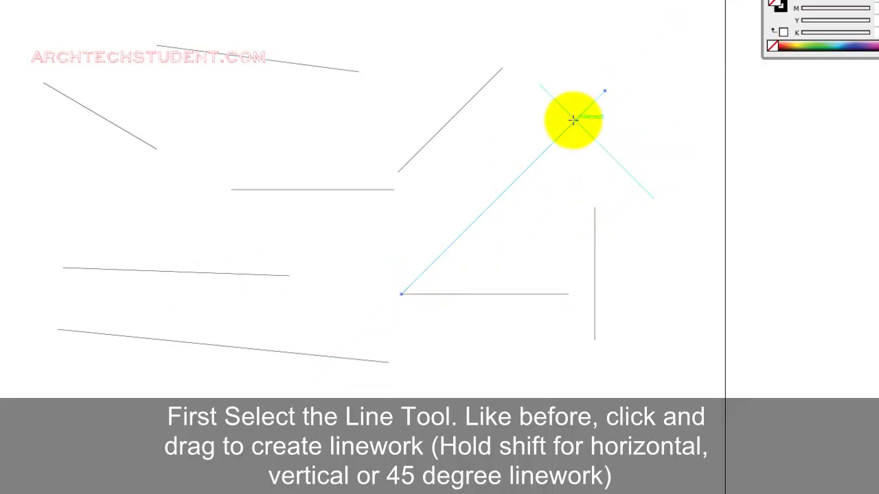
{"action": "left_click_drag", "start_coordinate": [577, 143], "coordinate": [576, 43]}
{"action": "left_click_drag", "start_coordinate": [538, 126], "coordinate": [653, 127]}
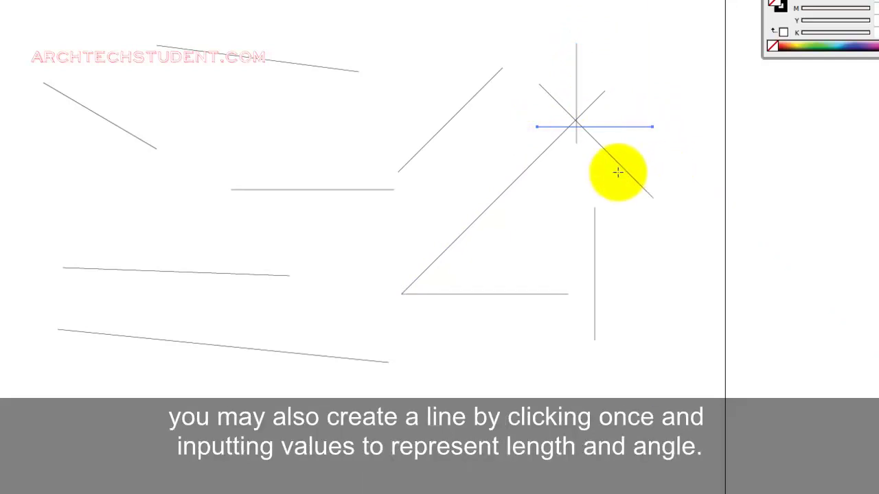
Create a 111.06 mm line at a 35° angle near the bottom of the artboard
{"action": "left_click", "coordinate": [146, 454]}
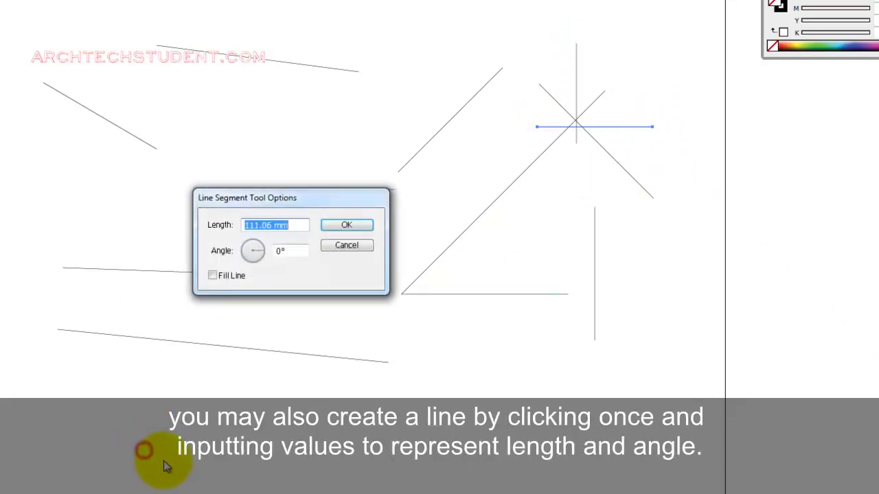
{"action": "left_click", "coordinate": [297, 251]}
{"action": "type", "text": "35"}
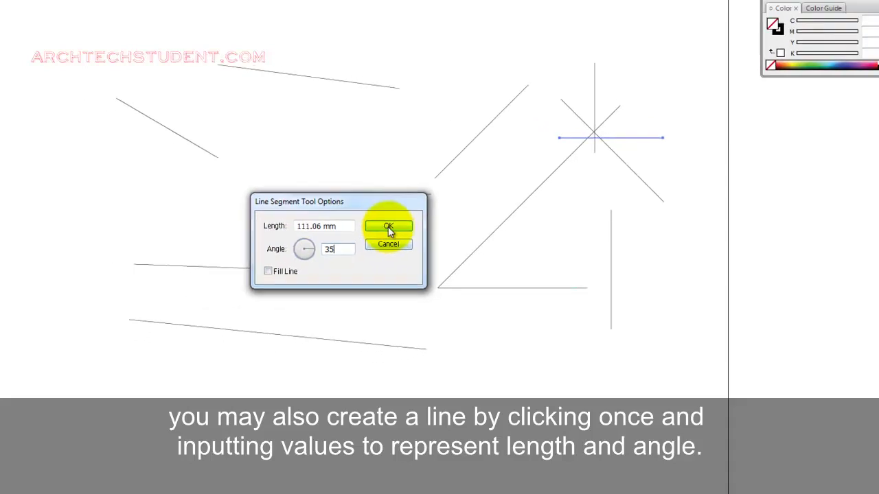
{"action": "left_click", "coordinate": [477, 231]}
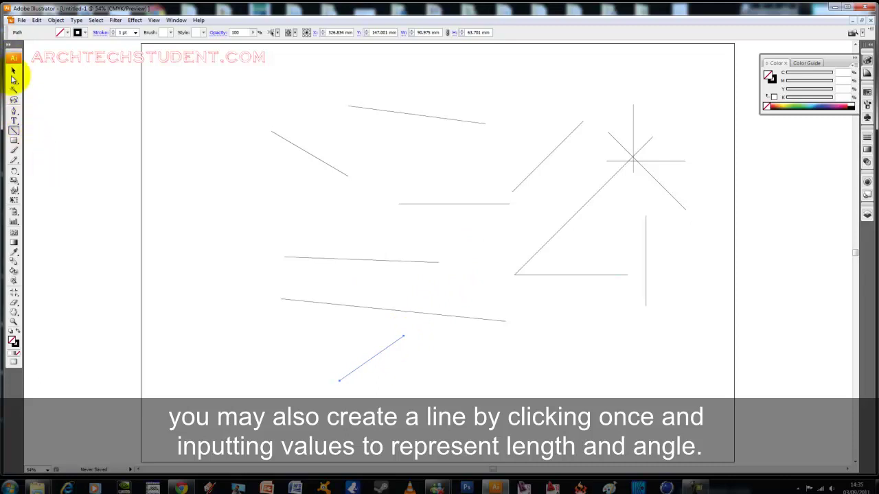
Marquee-select the lines, then drop the left-hand ones so only the right group stays selected
{"action": "left_click", "coordinate": [13, 71]}
{"action": "mouse_move", "coordinate": [691, 389]}
{"action": "left_mouse_down"}
{"action": "mouse_move", "coordinate": [393, 140]}
{"action": "mouse_move", "coordinate": [270, 128]}
{"action": "left_mouse_up"}
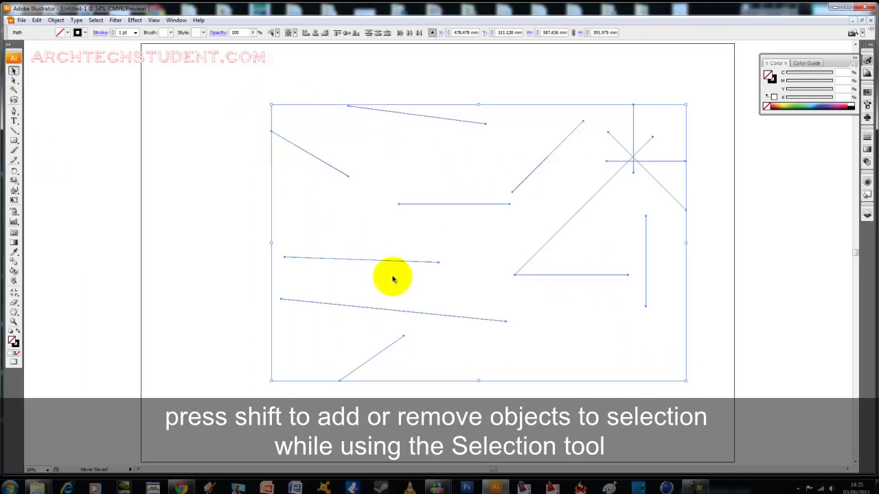
{"action": "left_click", "coordinate": [297, 144], "text": "shift"}
{"action": "left_click", "coordinate": [309, 153], "text": "shift"}
{"action": "left_click_drag", "start_coordinate": [451, 143], "coordinate": [395, 81]}
{"action": "mouse_move", "coordinate": [445, 162]}
{"action": "left_mouse_down"}
{"action": "mouse_move", "coordinate": [269, 112]}
{"action": "mouse_move", "coordinate": [274, 121]}
{"action": "left_mouse_up"}
{"action": "left_click", "coordinate": [440, 144], "text": "shift"}
{"action": "left_click_drag", "start_coordinate": [429, 389], "coordinate": [318, 237]}
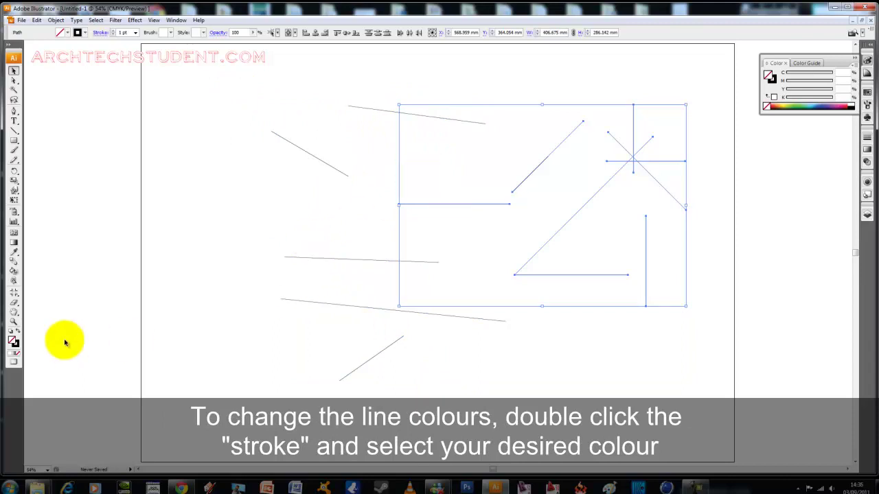
Give the selected right-hand lines a crimson stroke (C 0, M 100, Y 62.75, K 0)
{"action": "double_click", "coordinate": [15, 344]}
{"action": "left_click", "coordinate": [371, 243]}
{"action": "left_click_drag", "start_coordinate": [380, 236], "coordinate": [439, 186]}
{"action": "left_click", "coordinate": [542, 186]}
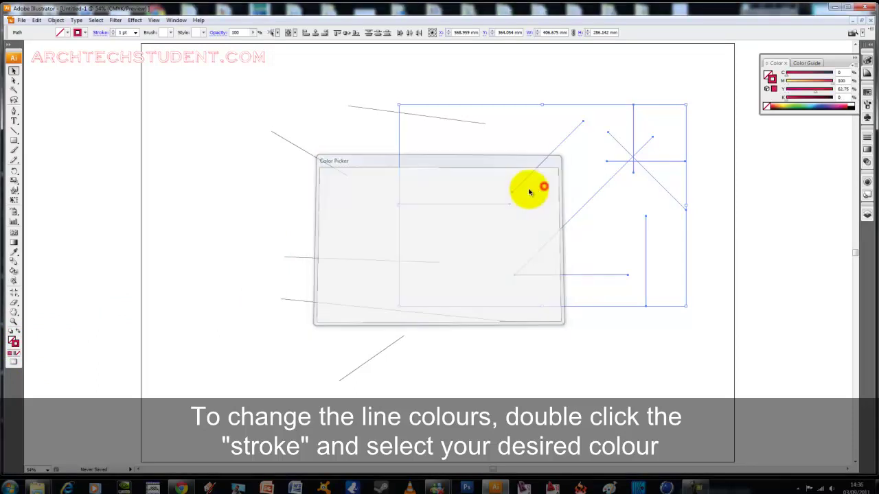
Deselect, then marquee-select every line on the artboard and delete them
{"action": "left_click", "coordinate": [581, 349]}
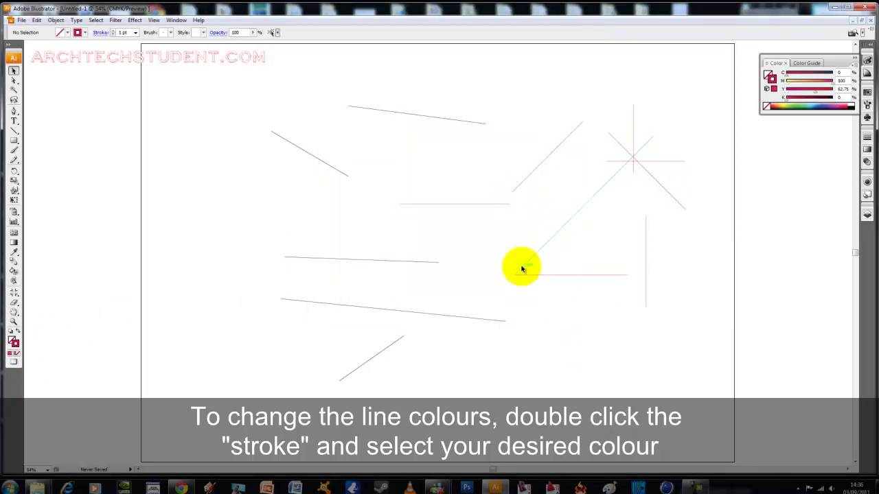
{"action": "left_click_drag", "start_coordinate": [653, 400], "coordinate": [232, 83]}
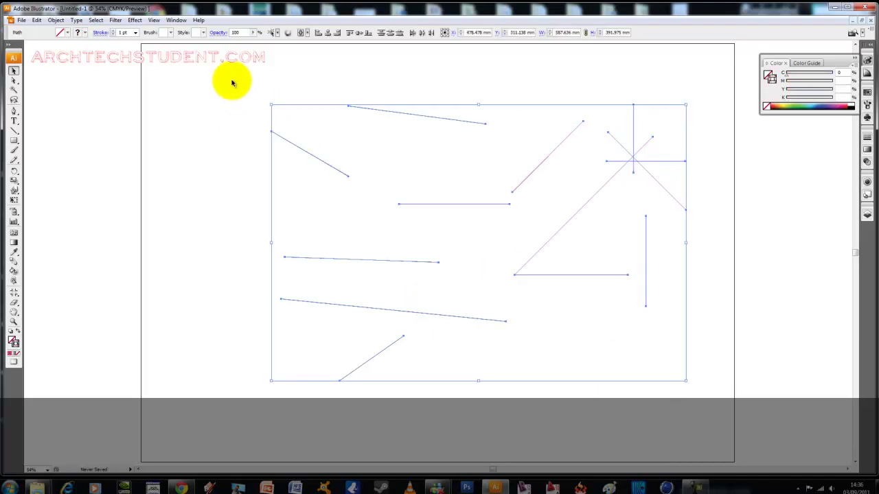
{"action": "key", "text": "Delete"}
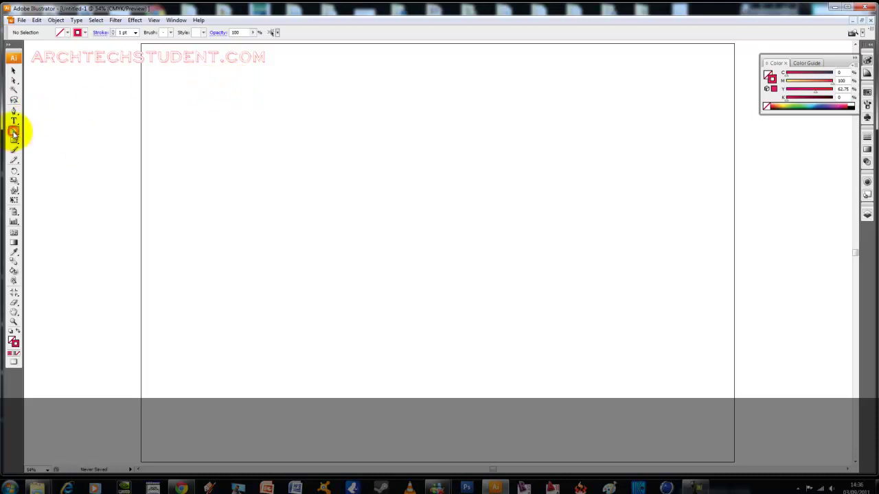
Switch to the Arc Tool and draw four sweeping arcs across the empty artboard
{"action": "left_click_drag", "start_coordinate": [14, 134], "coordinate": [47, 142]}
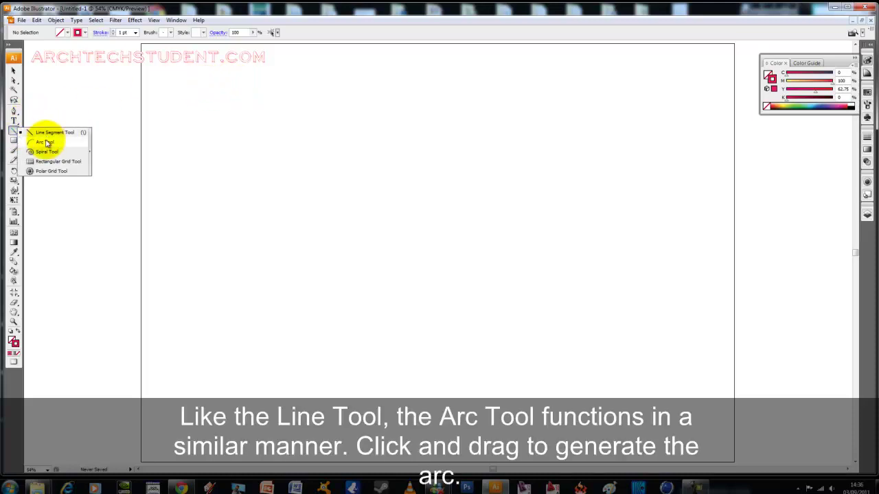
{"action": "mouse_move", "coordinate": [257, 237]}
{"action": "left_mouse_down"}
{"action": "mouse_move", "coordinate": [460, 141]}
{"action": "mouse_move", "coordinate": [458, 128]}
{"action": "left_mouse_up"}
{"action": "left_click_drag", "start_coordinate": [306, 289], "coordinate": [555, 177]}
{"action": "mouse_move", "coordinate": [604, 295]}
{"action": "left_mouse_down"}
{"action": "mouse_move", "coordinate": [385, 373]}
{"action": "mouse_move", "coordinate": [391, 381]}
{"action": "left_mouse_up"}
{"action": "mouse_move", "coordinate": [414, 79]}
{"action": "left_mouse_down"}
{"action": "mouse_move", "coordinate": [219, 123]}
{"action": "mouse_move", "coordinate": [197, 47]}
{"action": "mouse_move", "coordinate": [202, 141]}
{"action": "mouse_move", "coordinate": [246, 156]}
{"action": "left_mouse_up"}
Create an arc with Length X and Y of 150 mm and slope -35 from exact values
{"action": "left_click", "coordinate": [504, 141]}
{"action": "left_click", "coordinate": [546, 134]}
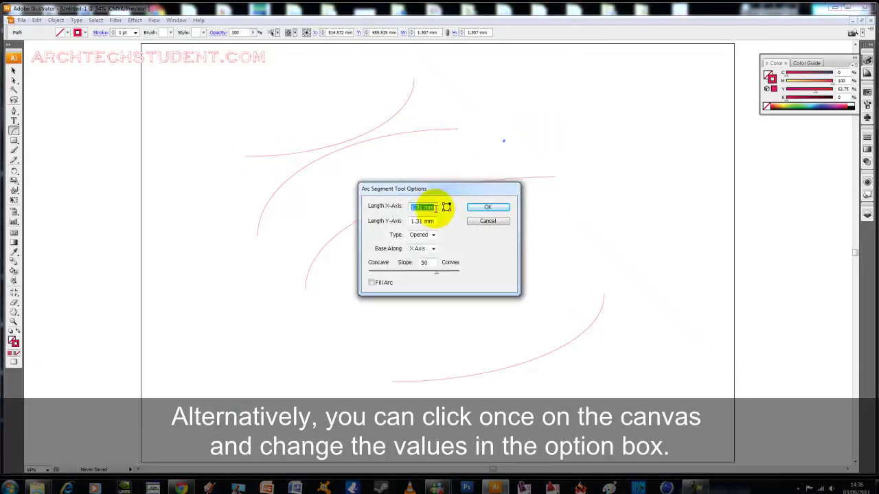
{"action": "left_click", "coordinate": [430, 208]}
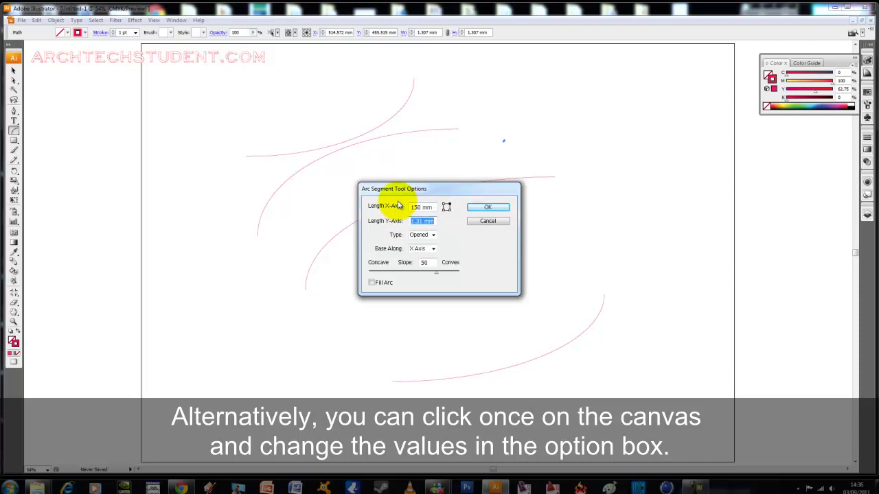
{"action": "double_click", "coordinate": [428, 263]}
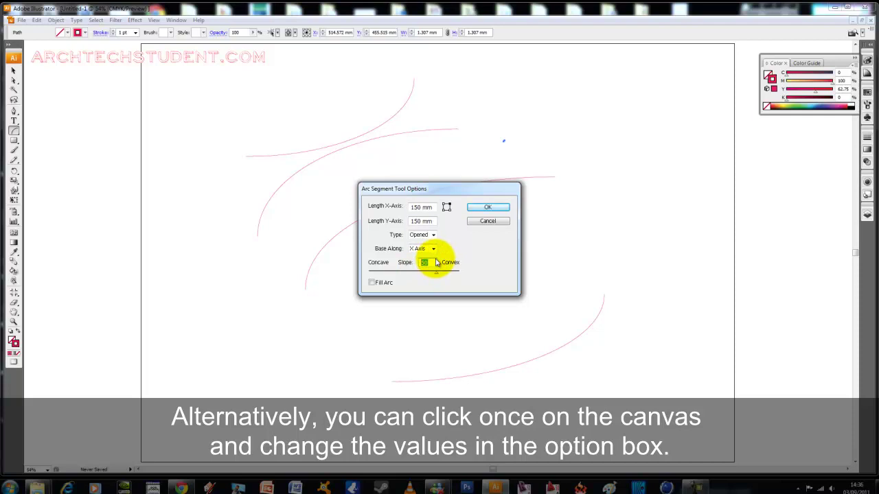
{"action": "type", "text": "-35"}
{"action": "left_click", "coordinate": [491, 244]}
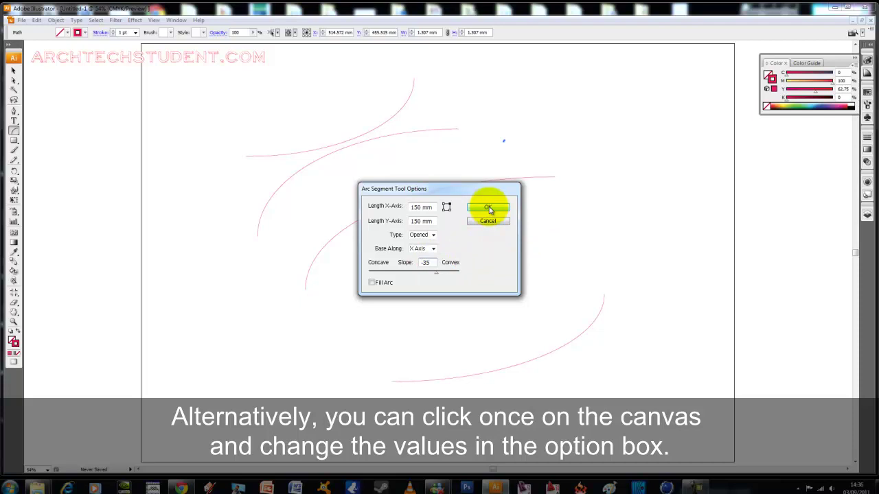
{"action": "left_click", "coordinate": [488, 208]}
{"action": "left_click", "coordinate": [14, 71]}
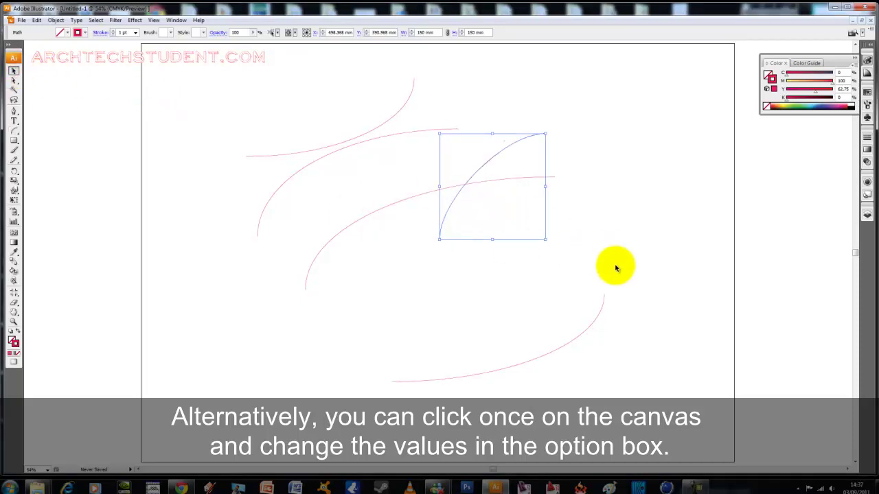
Draw a new arc from the lower left, toggling its curvature until the bulge is flipped
{"action": "left_click", "coordinate": [616, 268]}
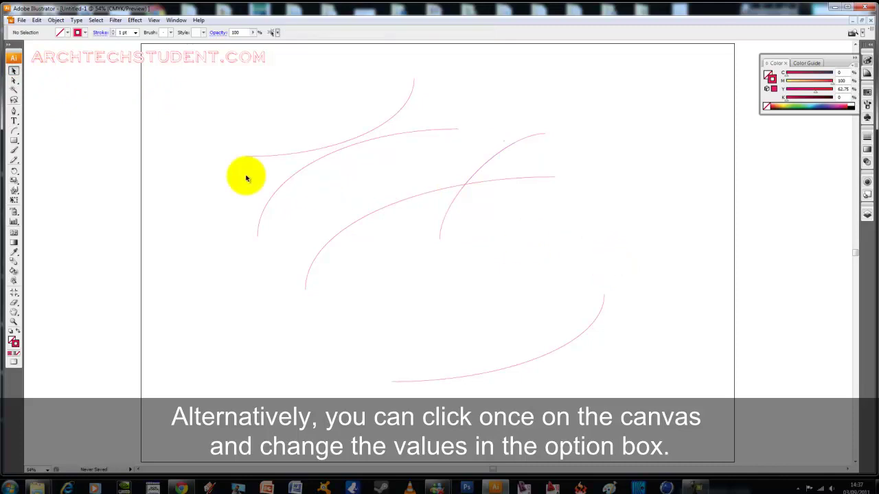
{"action": "left_click", "coordinate": [14, 130]}
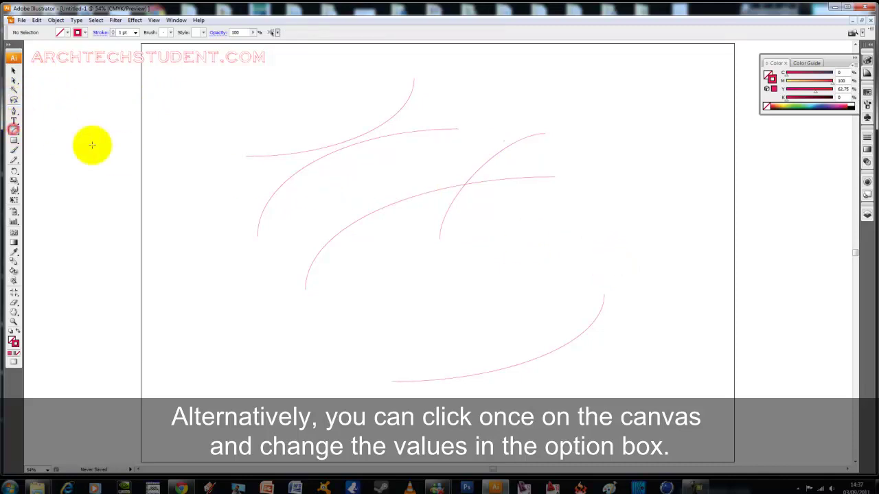
{"action": "left_click_drag", "start_coordinate": [217, 398], "coordinate": [444, 294]}
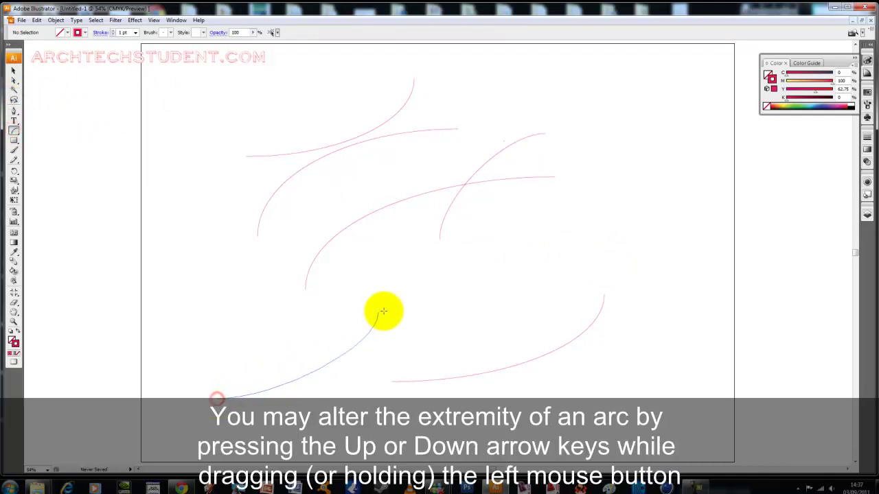
{"action": "key", "text": "Up"}
{"action": "key", "text": "Up"}
{"action": "key", "text": "Up"}
{"action": "key", "text": "Up"}
{"action": "key", "text": "Up"}
{"action": "key", "text": "Up"}
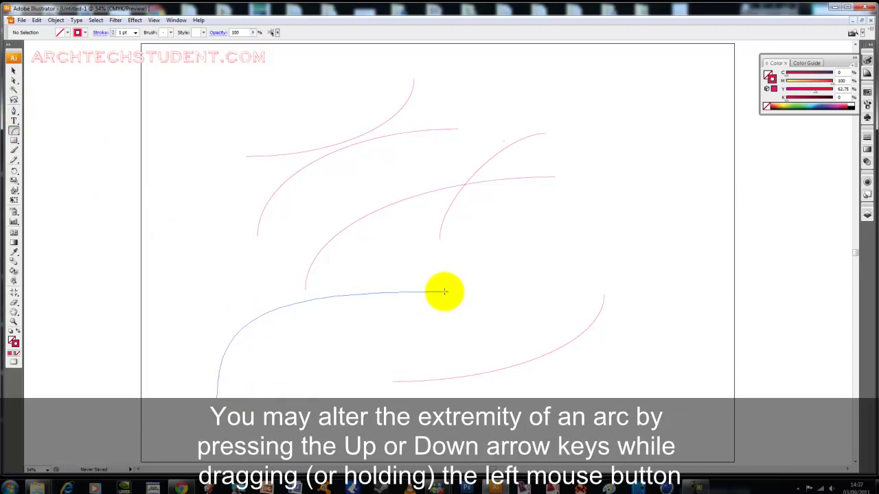
{"action": "key", "text": "Down"}
{"action": "key", "text": "Down"}
{"action": "key", "text": "Down"}
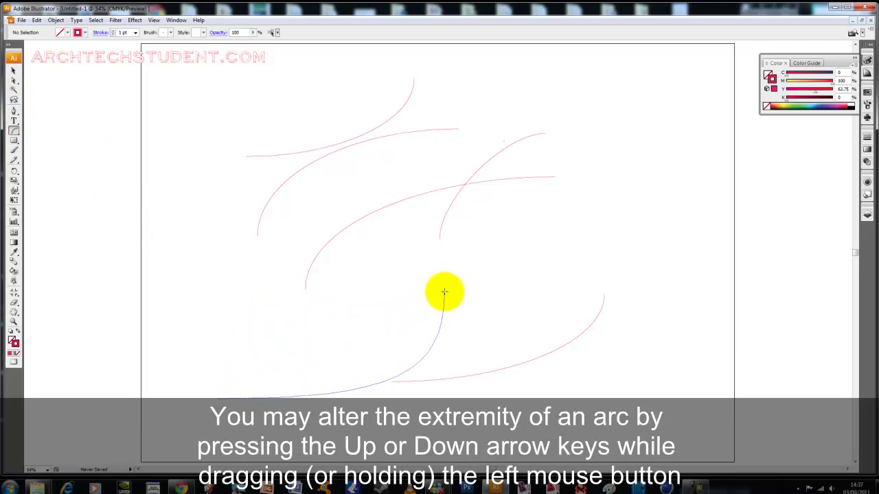
{"action": "key", "text": "Up"}
{"action": "key", "text": "Up"}
{"action": "key", "text": "Up"}
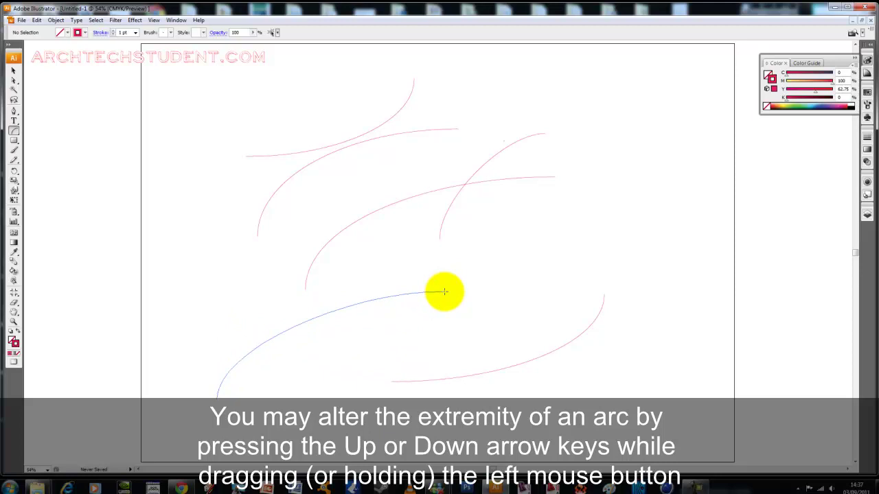
{"action": "key", "text": "Down"}
{"action": "key", "text": "Down"}
{"action": "key", "text": "Down"}
{"action": "key", "text": "Up"}
{"action": "key", "text": "Up"}
{"action": "key", "text": "Up"}
{"action": "key", "text": "Up"}
{"action": "key", "text": "Up"}
{"action": "key", "text": "Up"}
{"action": "key", "text": "Down"}
{"action": "key", "text": "Down"}
{"action": "key", "text": "Down"}
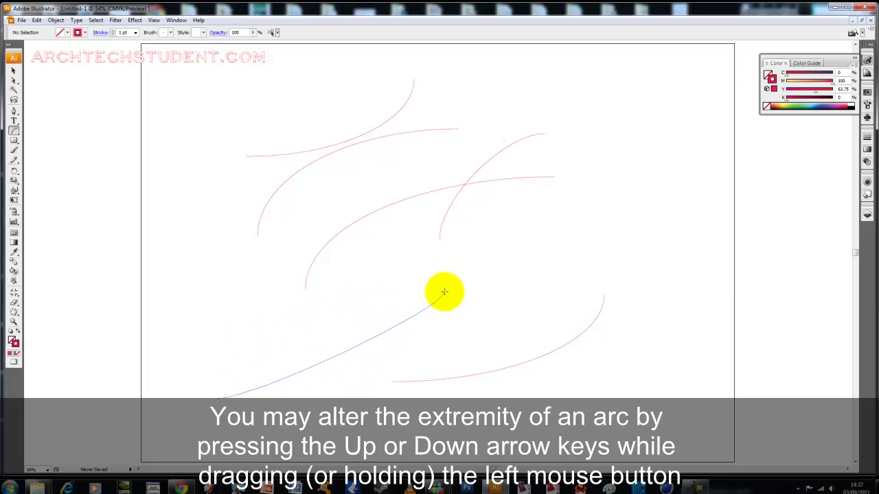
{"action": "key", "text": "Up"}
{"action": "key", "text": "Up"}
{"action": "key", "text": "Up"}
{"action": "key", "text": "Up"}
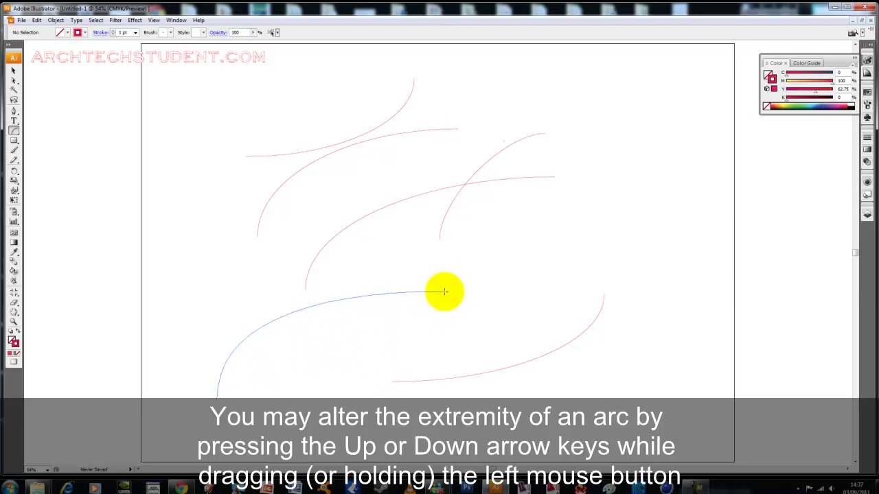
{"action": "key", "text": "Down"}
{"action": "key", "text": "Down"}
{"action": "key", "text": "Down"}
{"action": "key", "text": "Down"}
{"action": "key", "text": "Down"}
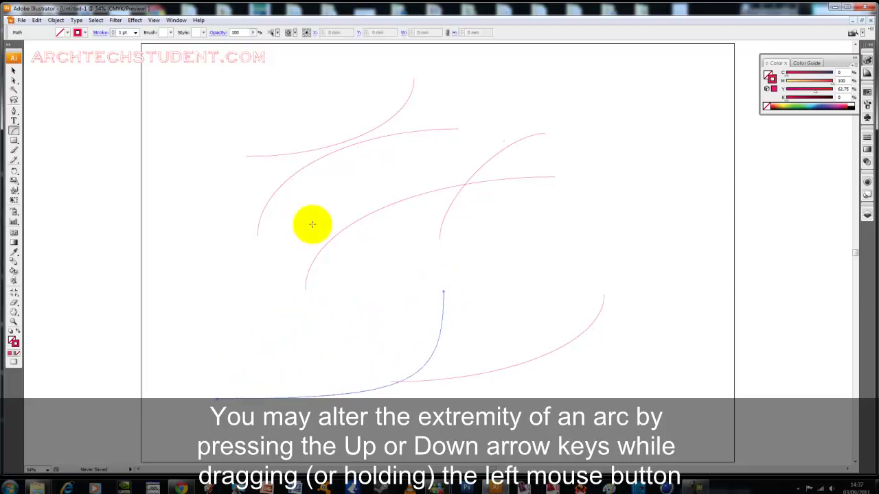
Marquee-select all the arcs on the artboard and delete them
{"action": "left_click", "coordinate": [13, 76]}
{"action": "left_click_drag", "start_coordinate": [620, 426], "coordinate": [253, 97]}
{"action": "mouse_move", "coordinate": [630, 412]}
{"action": "left_mouse_down"}
{"action": "mouse_move", "coordinate": [556, 323]}
{"action": "mouse_move", "coordinate": [309, 82]}
{"action": "left_mouse_up"}
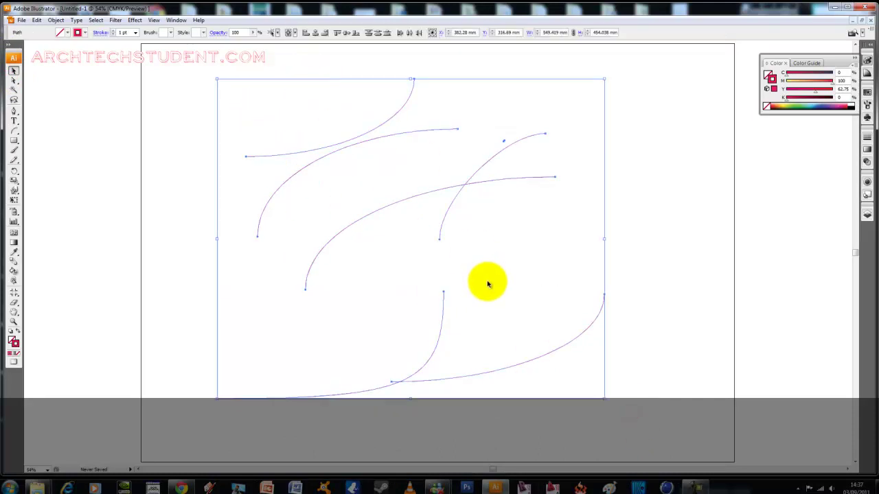
{"action": "key", "text": "Delete"}
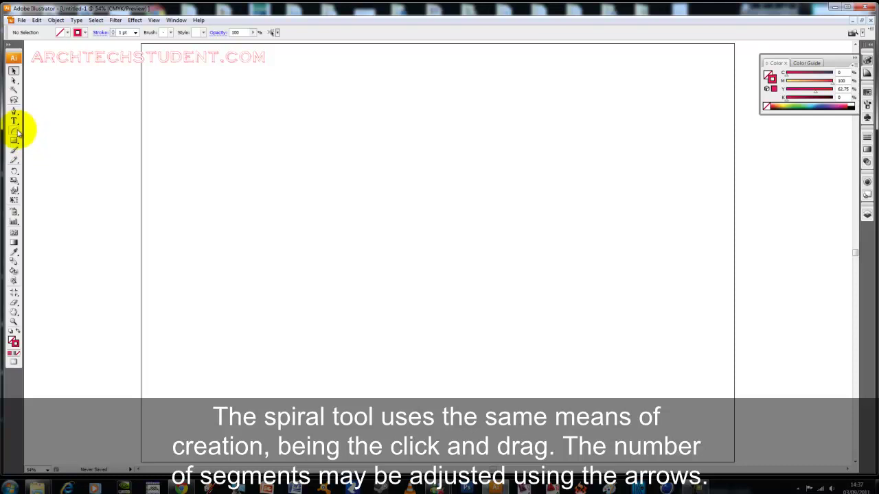
Choose the Spiral Tool and drag out a large spiral of about two turns
{"action": "left_click", "coordinate": [17, 132]}
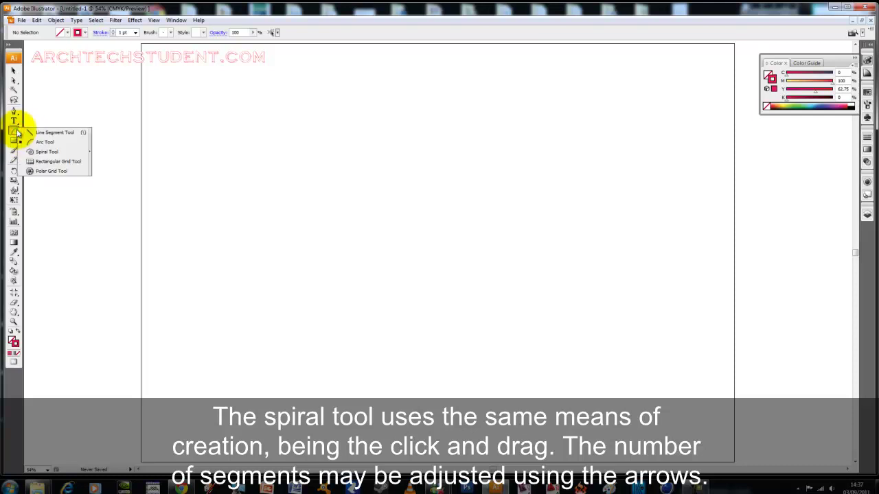
{"action": "left_click", "coordinate": [46, 152]}
{"action": "mouse_move", "coordinate": [261, 188]}
{"action": "left_mouse_down"}
{"action": "mouse_move", "coordinate": [427, 209]}
{"action": "mouse_move", "coordinate": [419, 182]}
{"action": "left_mouse_up"}
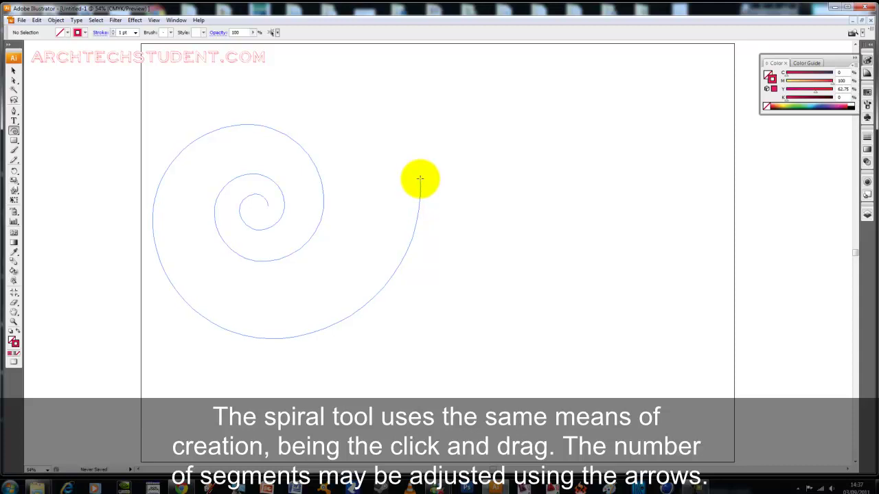
{"action": "left_click_drag", "start_coordinate": [420, 179], "coordinate": [419, 151]}
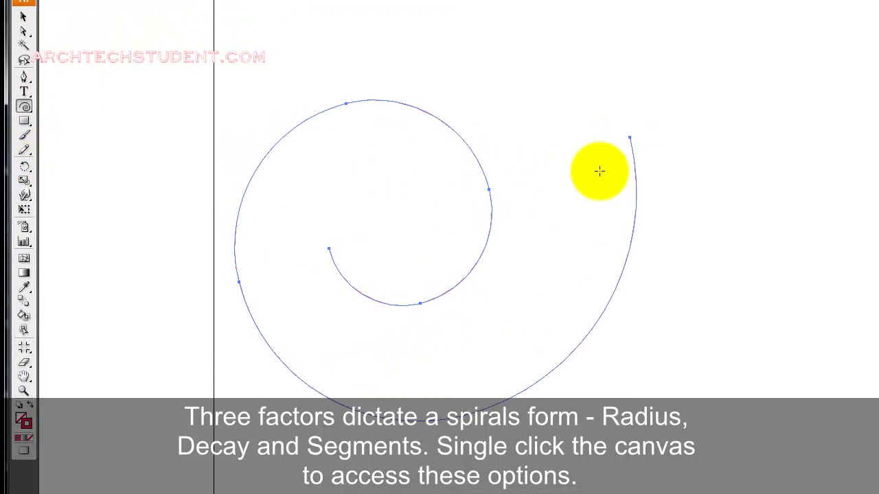
Add a spiral with 150 mm radius, 68% decay and 12 segments to the right
{"action": "left_click", "coordinate": [757, 144]}
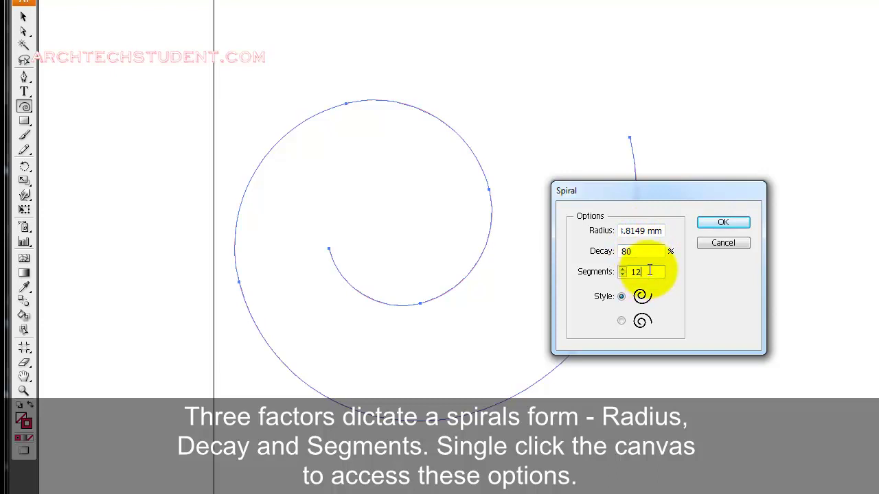
{"action": "left_click_drag", "start_coordinate": [642, 253], "coordinate": [601, 252]}
{"action": "type", "text": "68"}
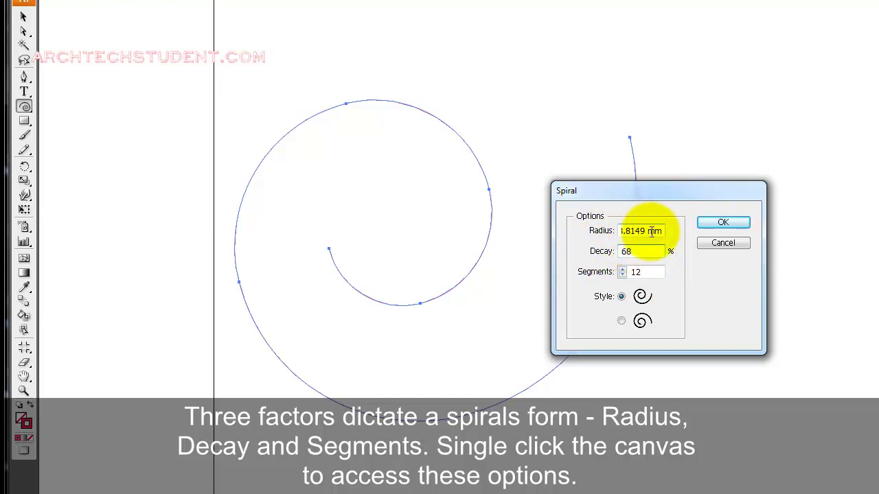
{"action": "left_click_drag", "start_coordinate": [644, 231], "coordinate": [594, 232]}
{"action": "type", "text": "150"}
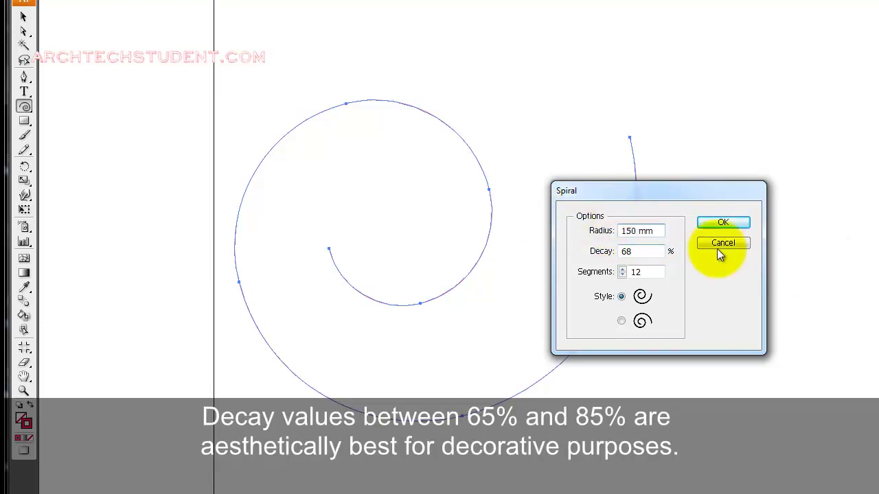
{"action": "left_click", "coordinate": [724, 222]}
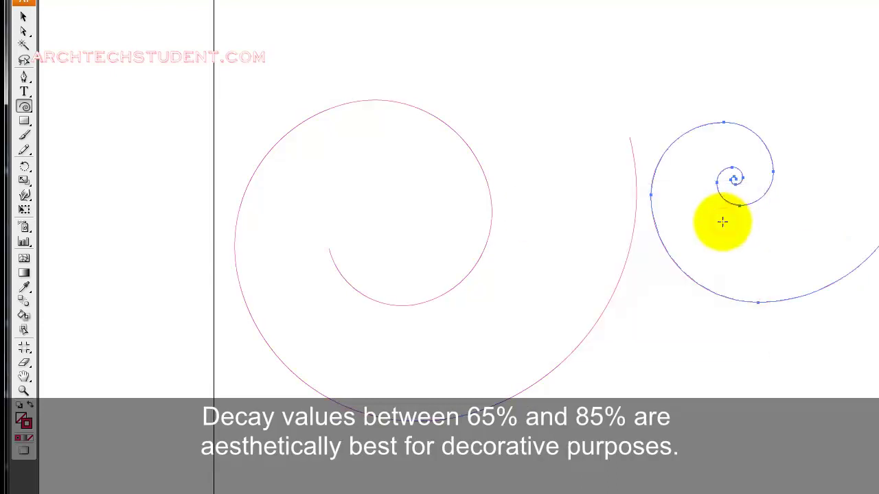
Marquee-select both spirals and delete them
{"action": "left_click", "coordinate": [23, 16]}
{"action": "left_click", "coordinate": [815, 93]}
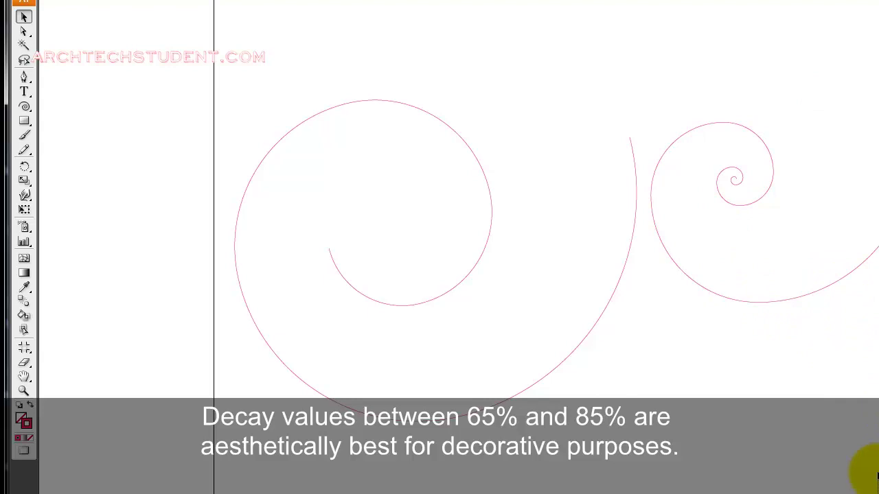
{"action": "left_click_drag", "start_coordinate": [858, 384], "coordinate": [288, 67]}
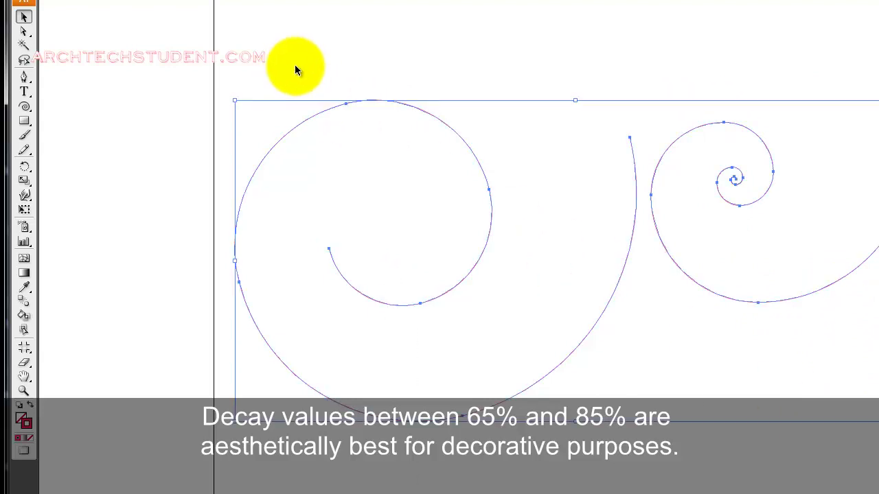
{"action": "key", "text": "Delete"}
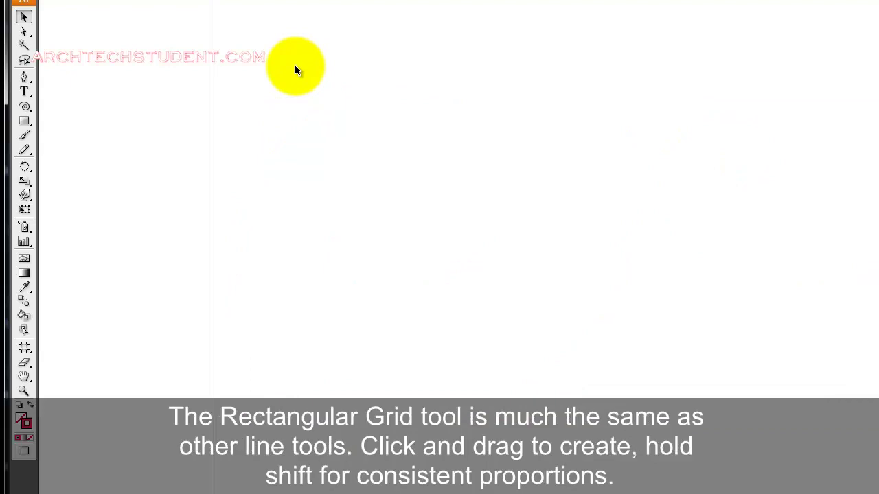
Choose the Rectangular Grid Tool and draw a square 6 × 6 grid in the artboard's middle
{"action": "left_click_drag", "start_coordinate": [30, 108], "coordinate": [67, 152]}
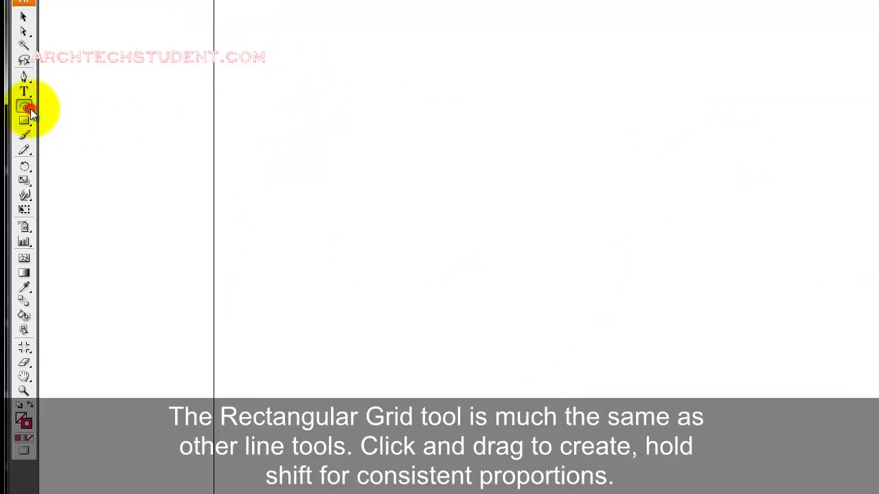
{"action": "left_click", "coordinate": [66, 152]}
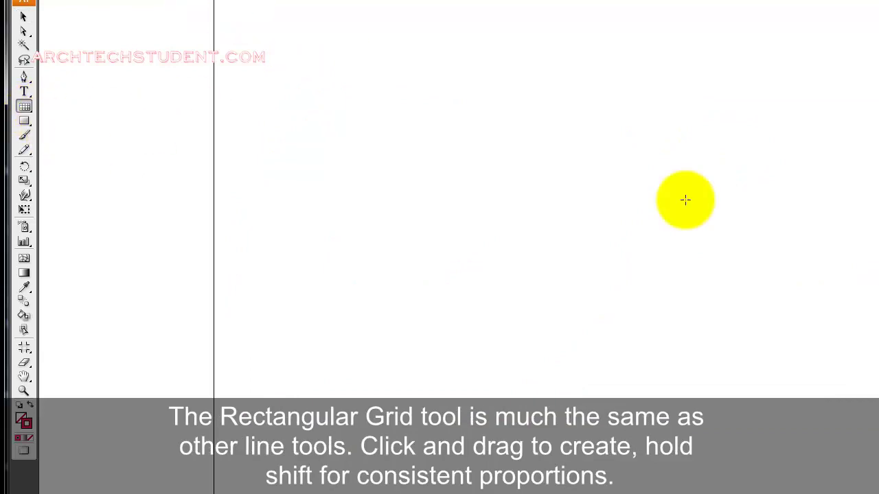
{"action": "left_click_drag", "start_coordinate": [329, 394], "coordinate": [663, 261]}
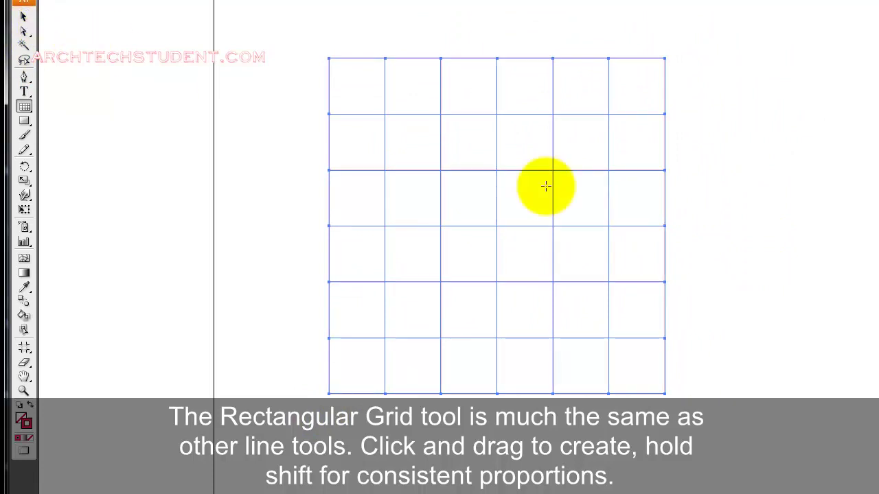
{"action": "left_click", "coordinate": [23, 16]}
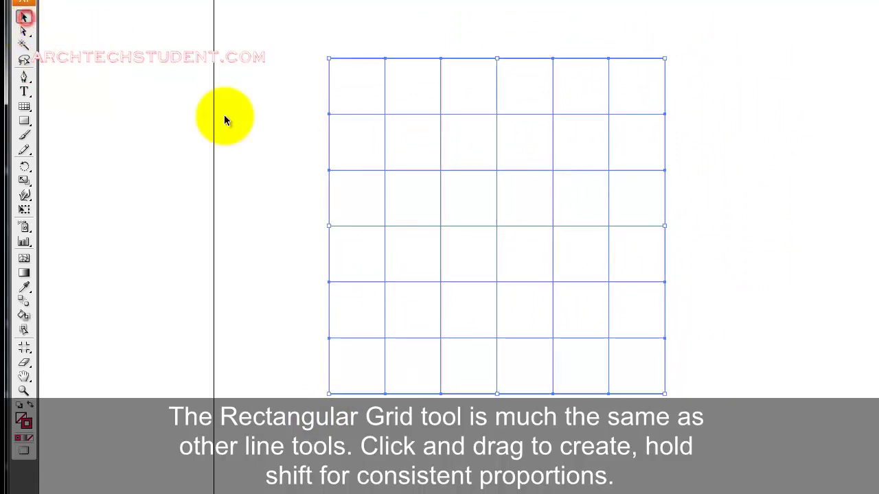
Ungroup the rectangular grid into separate lines and deselect them
{"action": "right_click", "coordinate": [477, 192]}
{"action": "left_click", "coordinate": [541, 252]}
{"action": "left_click", "coordinate": [722, 236]}
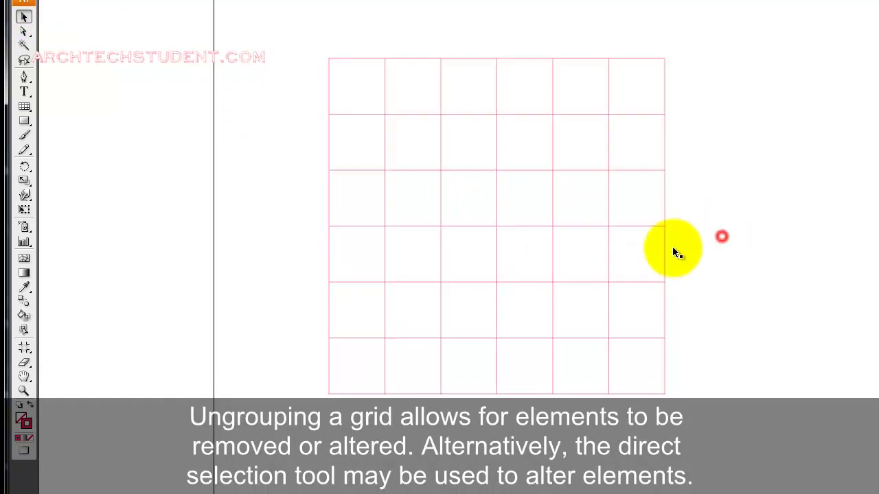
Delete the grid's horizontal lines, then all remaining vertical lines
{"action": "left_click_drag", "start_coordinate": [647, 357], "coordinate": [627, 87]}
{"action": "key", "text": "Delete"}
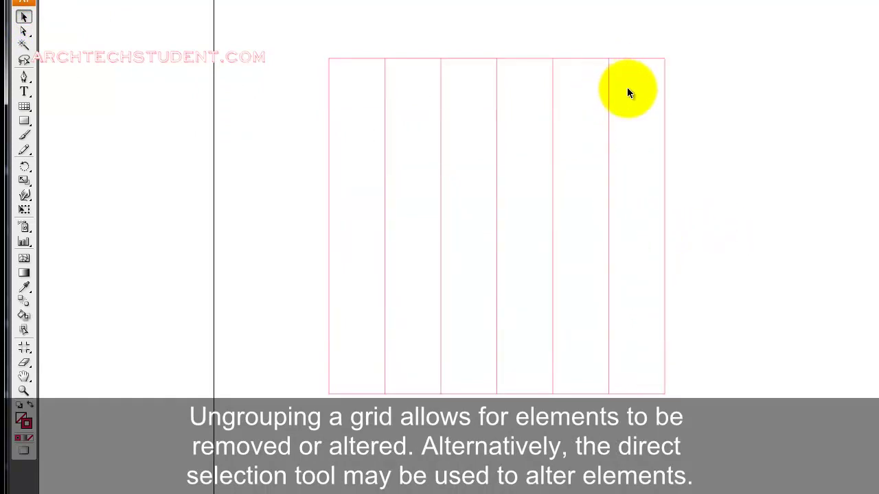
{"action": "left_click_drag", "start_coordinate": [696, 436], "coordinate": [299, 28]}
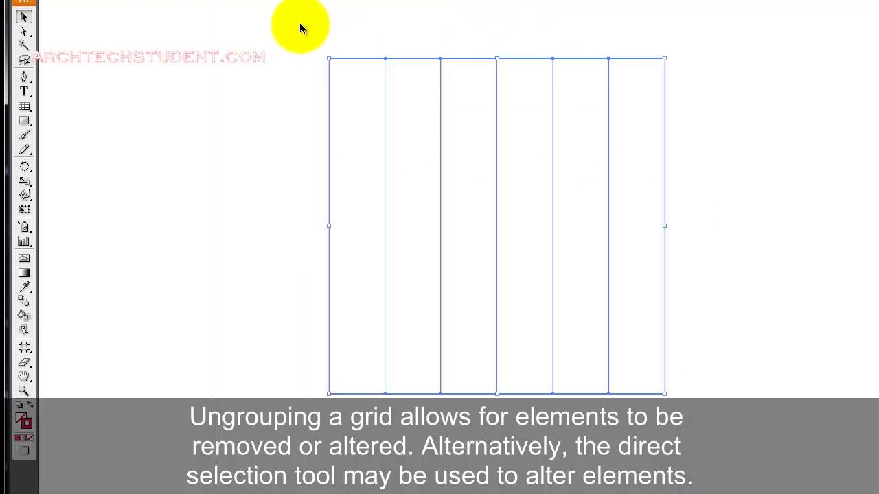
{"action": "key", "text": "Delete"}
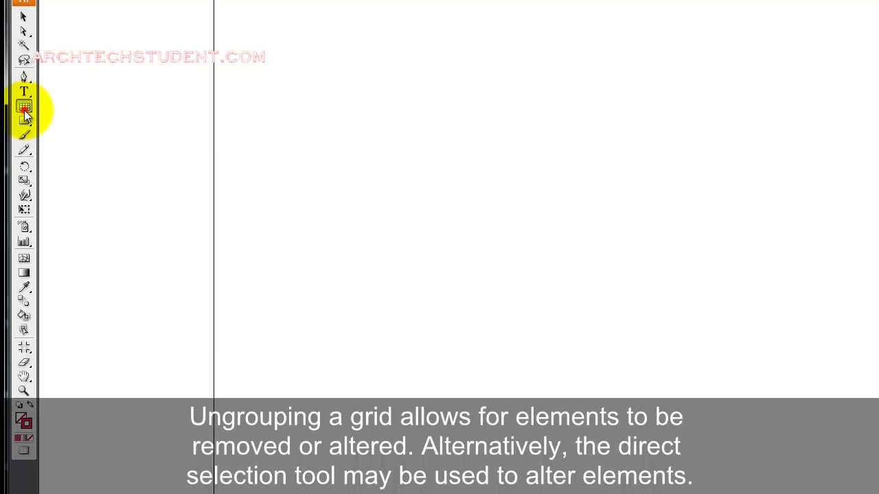
Pick the Rectangular Grid Tool and bring up its options dialog on the canvas
{"action": "left_click", "coordinate": [24, 110]}
{"action": "left_click", "coordinate": [79, 152]}
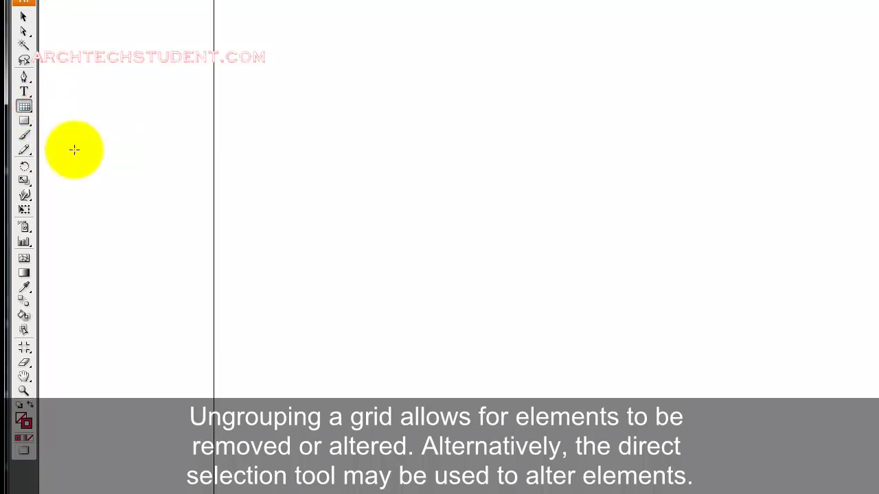
{"action": "left_click", "coordinate": [565, 326]}
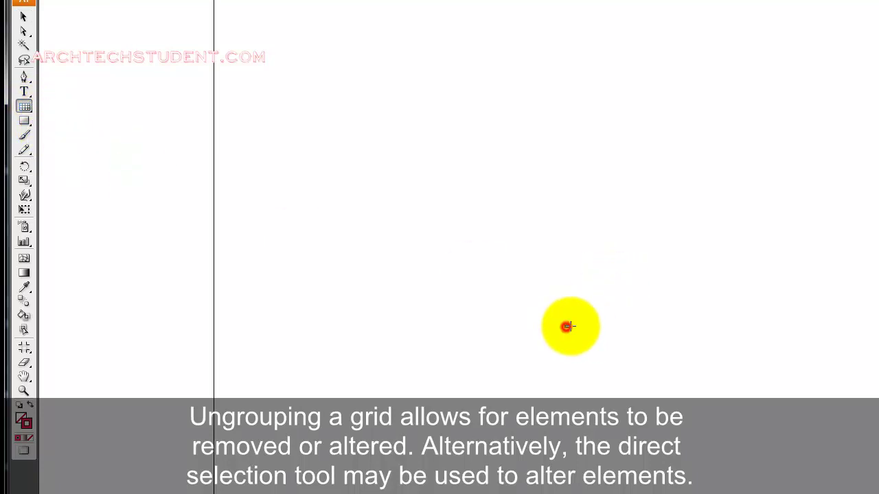
{"action": "left_click", "coordinate": [536, 325]}
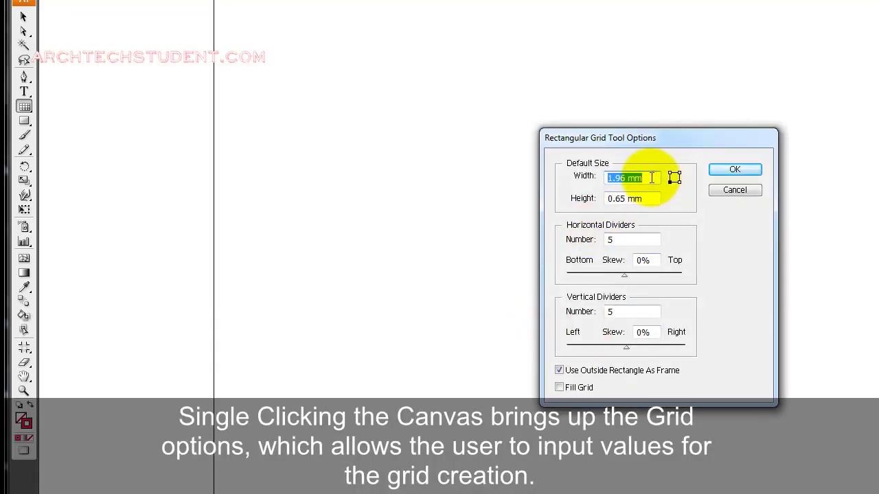
Create a 300 mm wide, 150 mm high grid with 4 horizontal and 6 vertical dividers
{"action": "type", "text": "00"}
{"action": "left_click", "coordinate": [650, 199]}
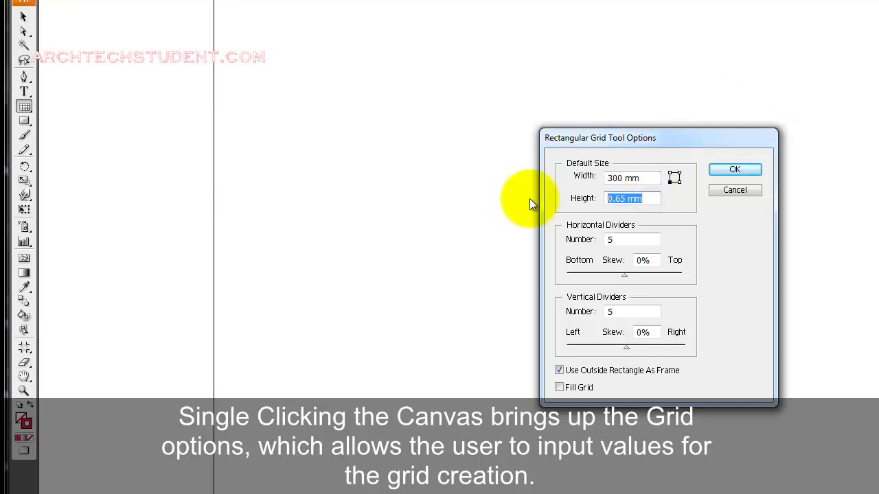
{"action": "type", "text": "200"}
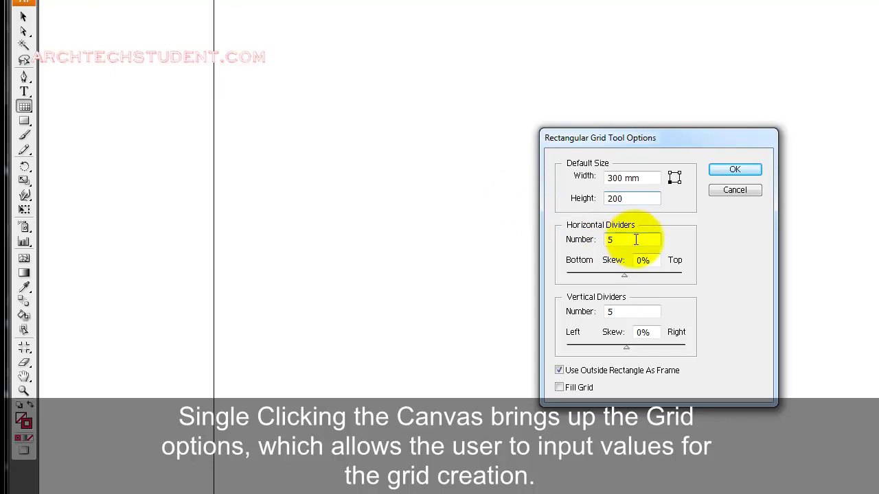
{"action": "left_click_drag", "start_coordinate": [635, 239], "coordinate": [590, 239]}
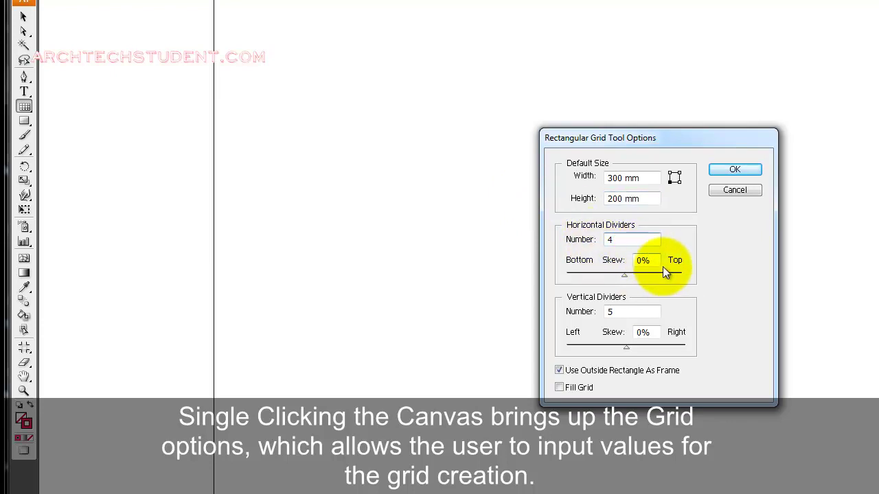
{"action": "left_click_drag", "start_coordinate": [635, 314], "coordinate": [597, 311]}
{"action": "type", "text": "6"}
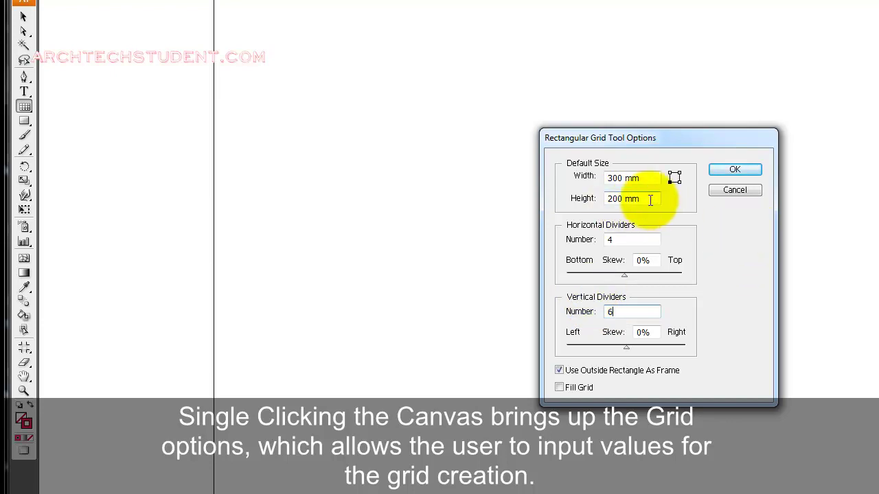
{"action": "left_click_drag", "start_coordinate": [620, 198], "coordinate": [554, 199]}
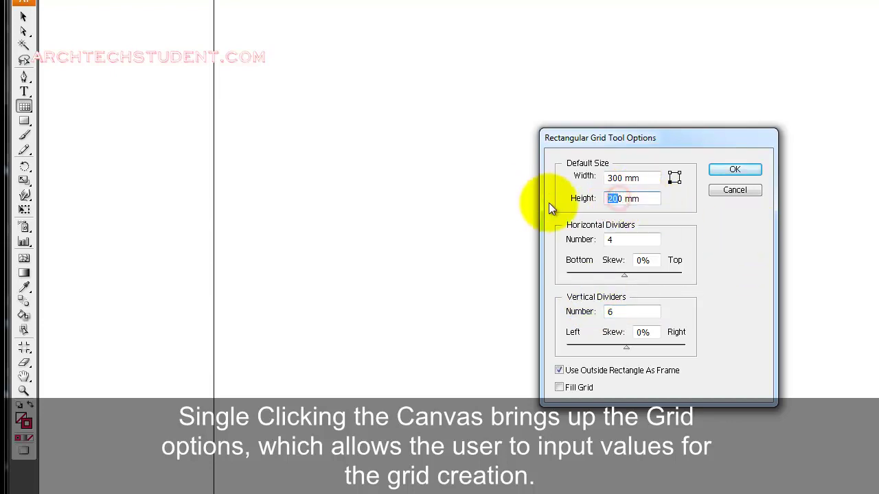
{"action": "type", "text": "15"}
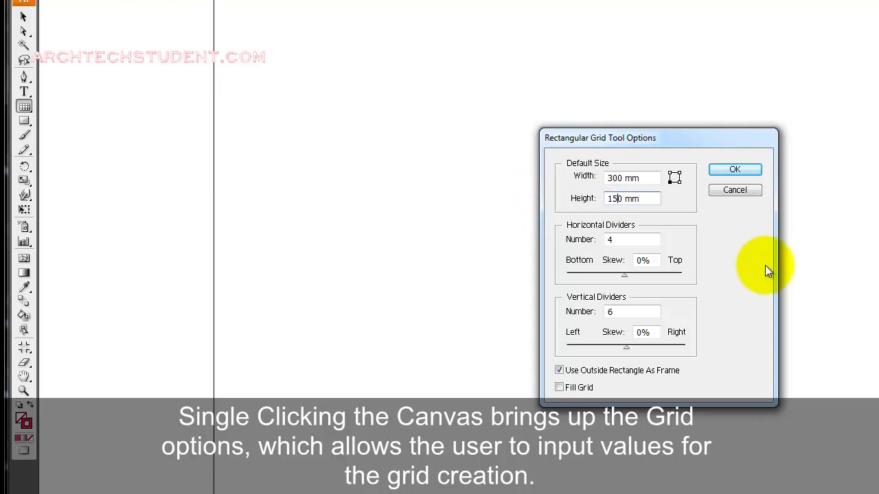
{"action": "left_click", "coordinate": [735, 170]}
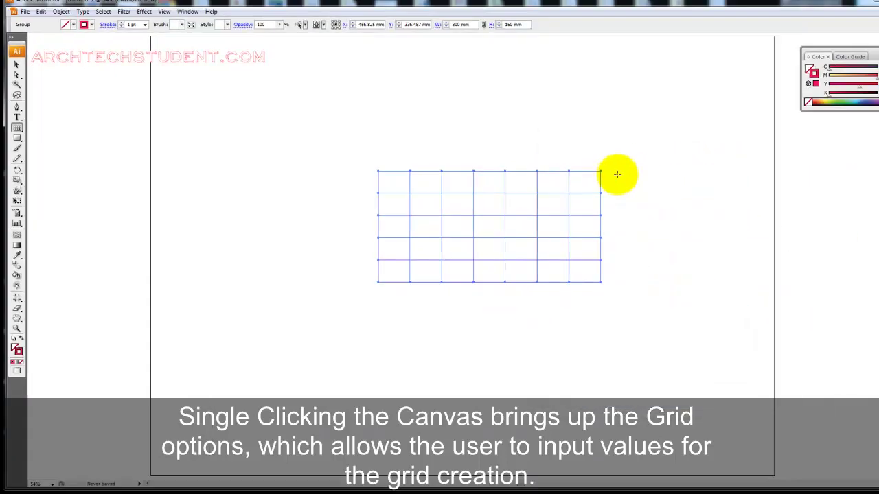
Enlarge the grid to about 437 by 218 mm and move it left and down
{"action": "left_click", "coordinate": [16, 70]}
{"action": "left_click", "coordinate": [570, 171]}
{"action": "left_click_drag", "start_coordinate": [570, 172], "coordinate": [666, 124]}
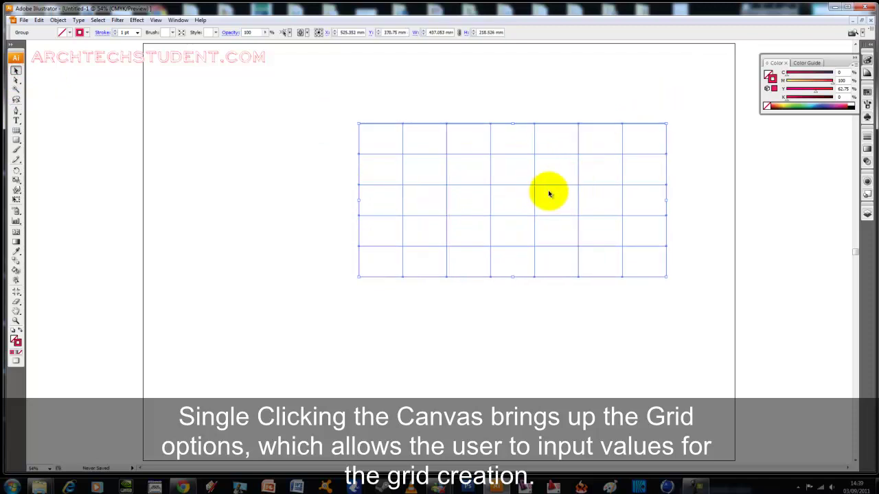
{"action": "left_click_drag", "start_coordinate": [537, 184], "coordinate": [439, 224]}
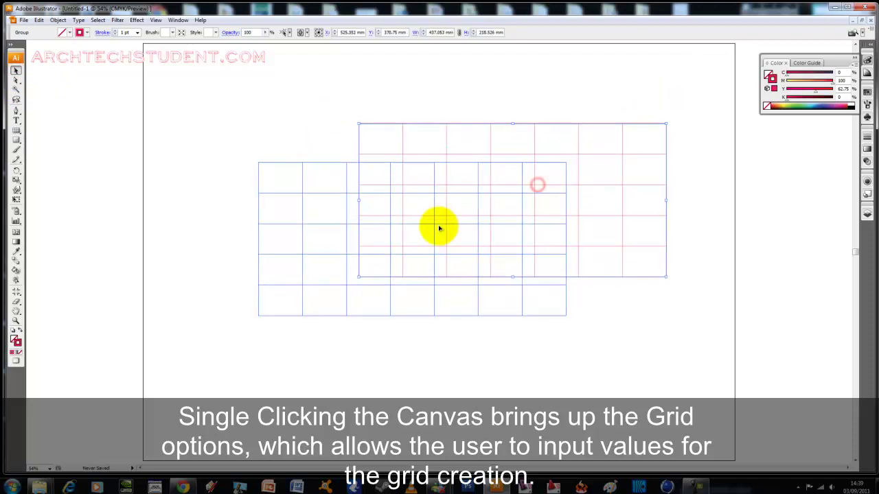
With Direct Selection, delete the middle and two lower inner horizontal grid lines
{"action": "left_click", "coordinate": [16, 83]}
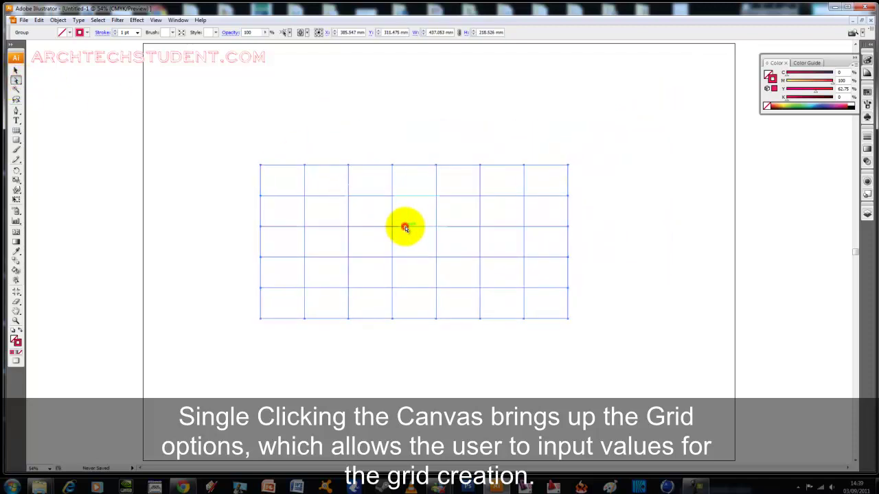
{"action": "left_click_drag", "start_coordinate": [465, 244], "coordinate": [567, 176]}
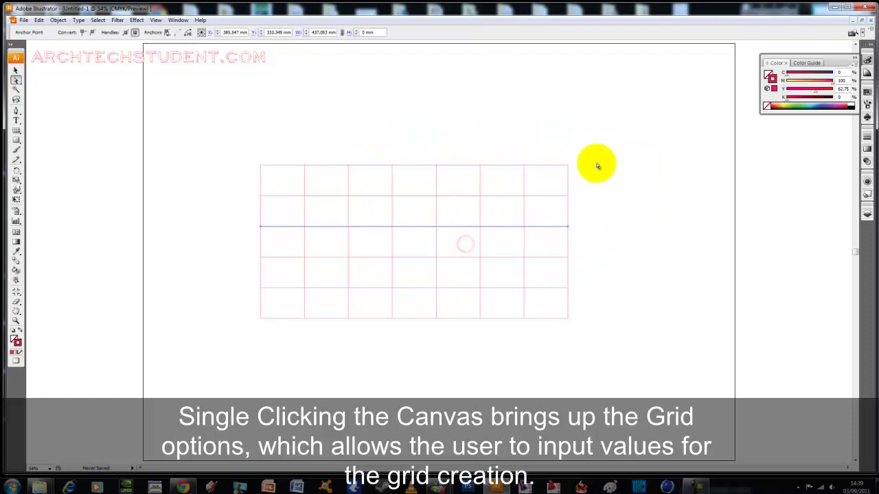
{"action": "key", "text": "Delete"}
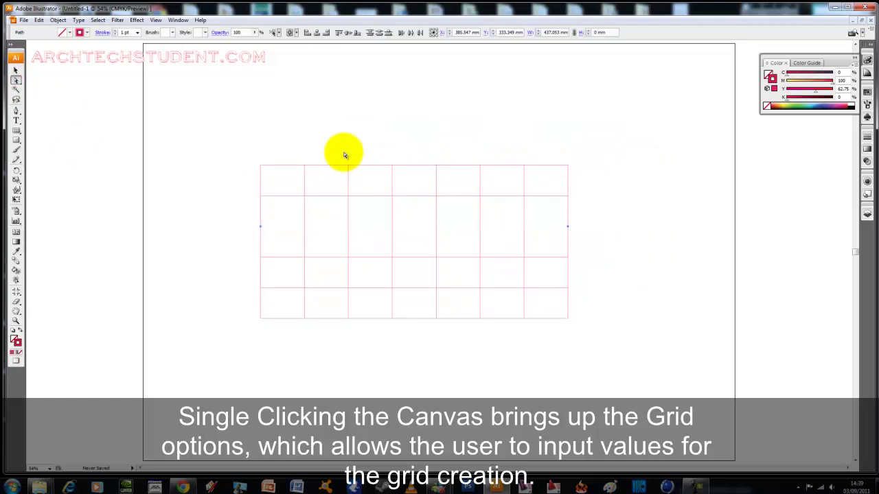
{"action": "left_click_drag", "start_coordinate": [550, 294], "coordinate": [542, 251]}
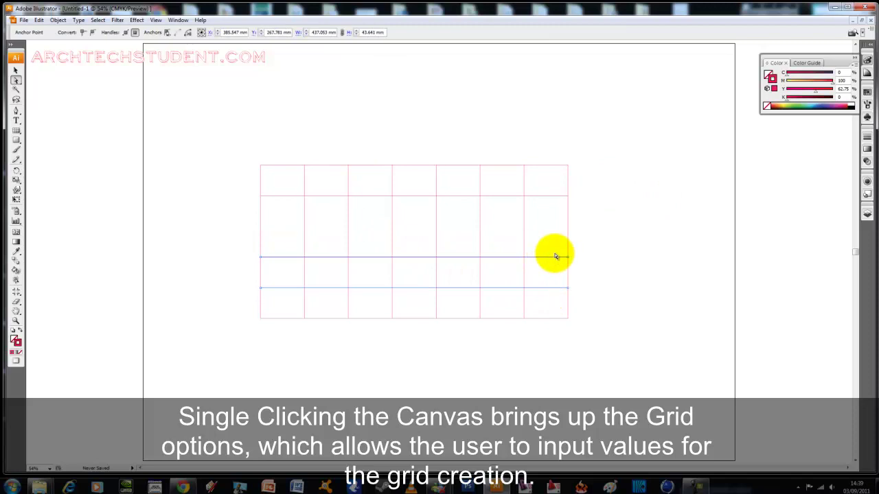
{"action": "key", "text": "Delete"}
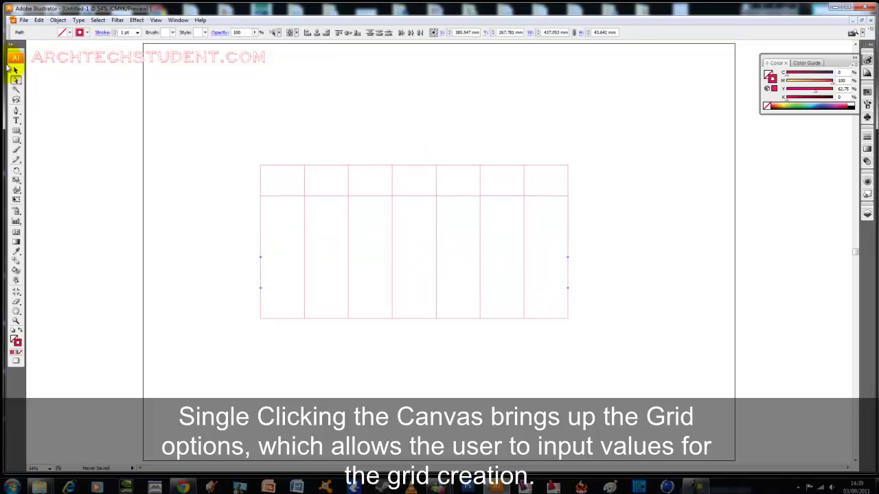
Select the whole remaining grid and delete it
{"action": "left_click", "coordinate": [16, 70]}
{"action": "left_click_drag", "start_coordinate": [612, 357], "coordinate": [225, 135]}
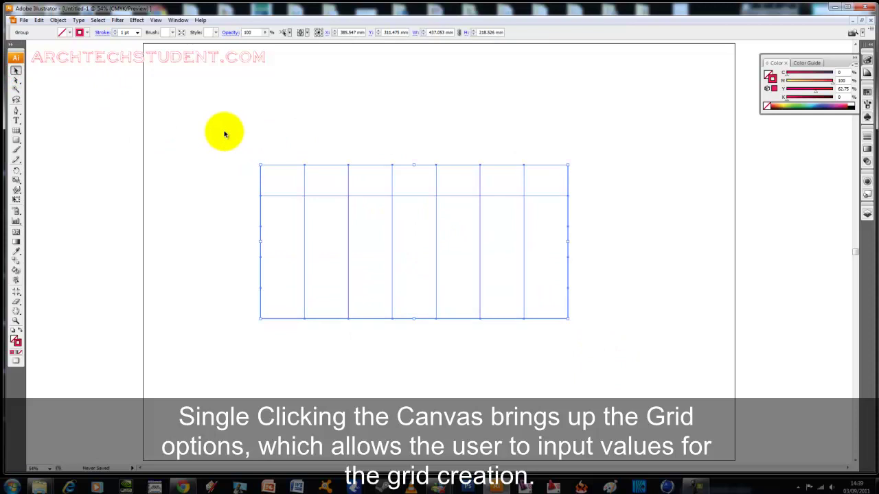
{"action": "key", "text": "Delete"}
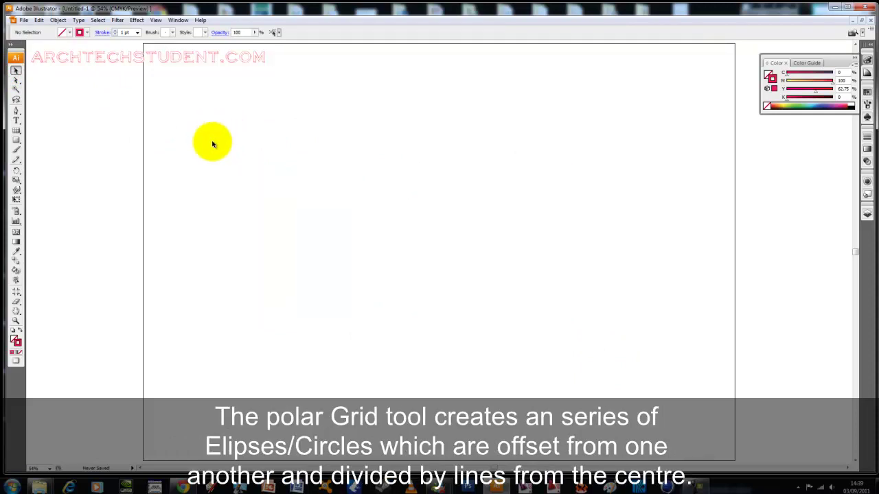
Draw a large circular polar grid with the Polar Grid Tool
{"action": "left_click", "coordinate": [16, 133]}
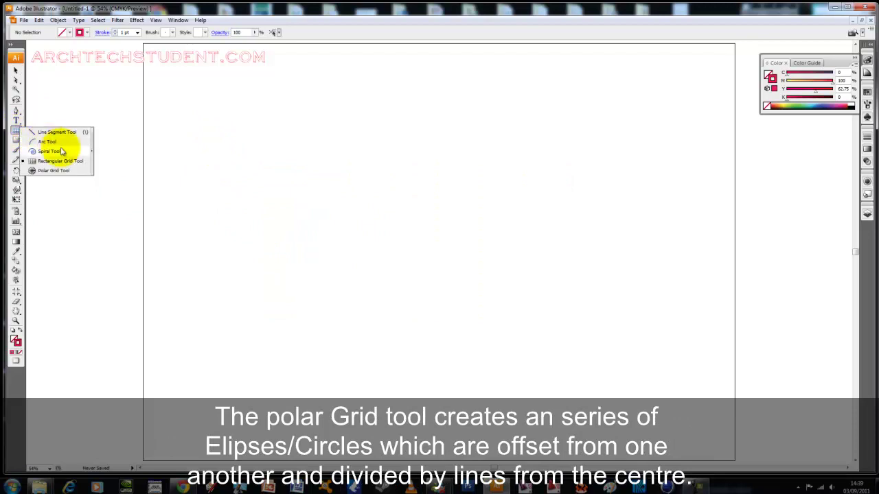
{"action": "left_click", "coordinate": [62, 171]}
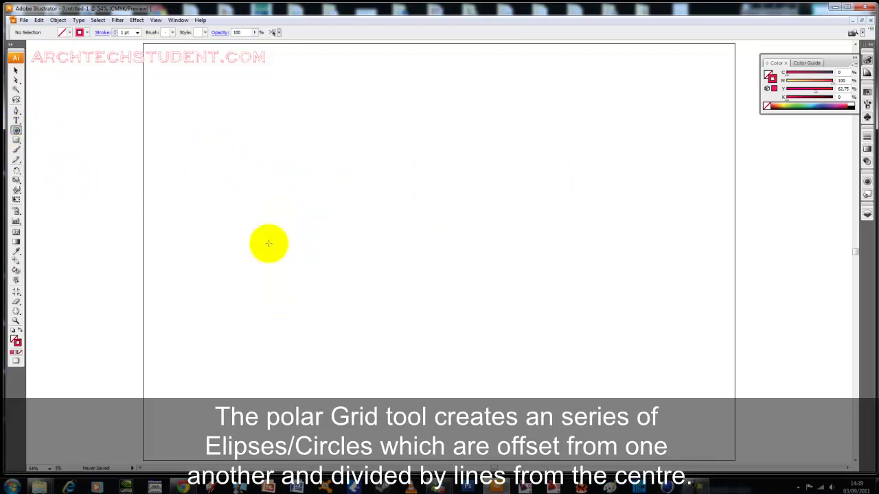
{"action": "mouse_move", "coordinate": [398, 317]}
{"action": "left_mouse_down"}
{"action": "mouse_move", "coordinate": [617, 163]}
{"action": "mouse_move", "coordinate": [381, 146]}
{"action": "mouse_move", "coordinate": [579, 155]}
{"action": "mouse_move", "coordinate": [639, 123]}
{"action": "left_mouse_up"}
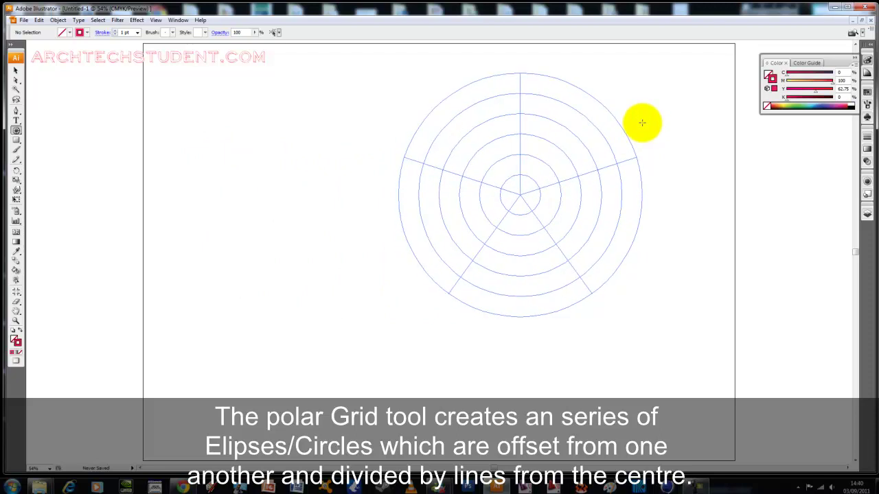
Move the polar grid left and down toward the artboard middle, then deselect
{"action": "left_click", "coordinate": [14, 72]}
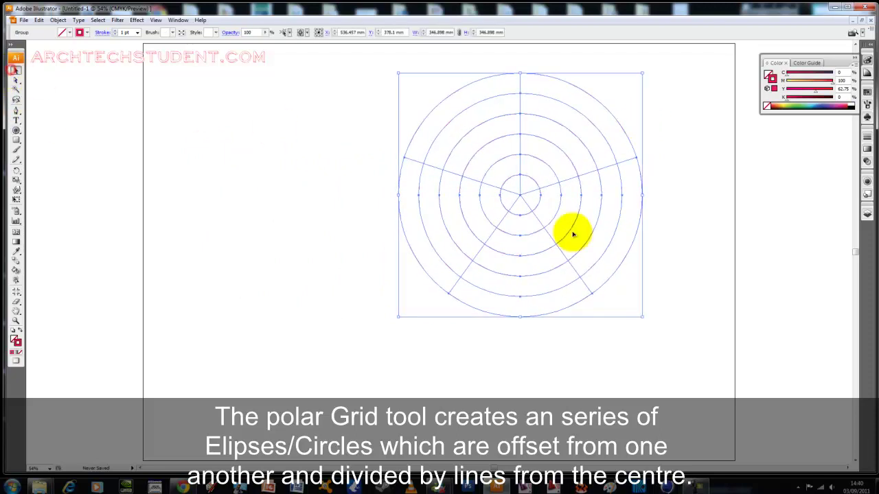
{"action": "left_click", "coordinate": [530, 196]}
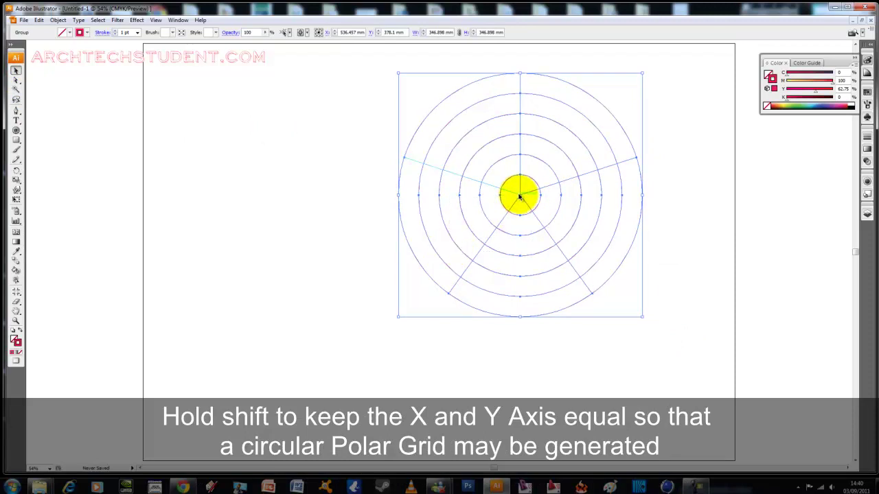
{"action": "left_click_drag", "start_coordinate": [520, 196], "coordinate": [434, 260]}
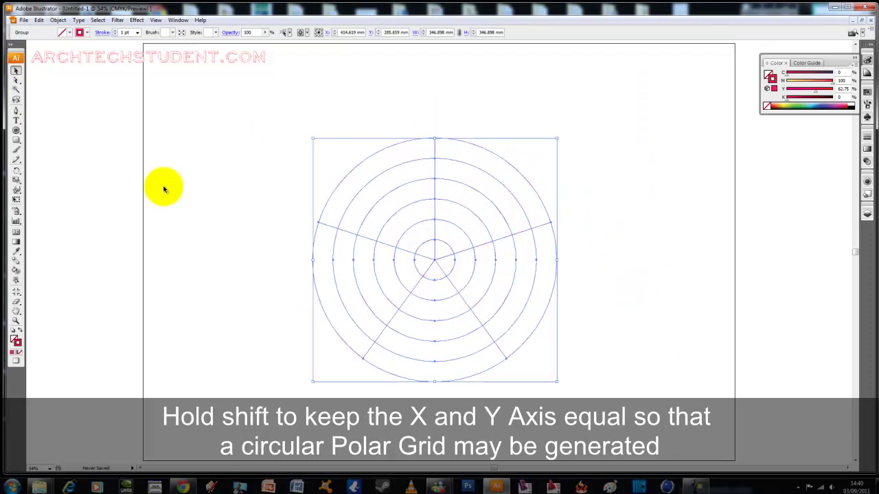
{"action": "left_click", "coordinate": [224, 149]}
Draw a small pink-filled circle and move it onto the polar grid's centre
{"action": "left_click", "coordinate": [21, 143]}
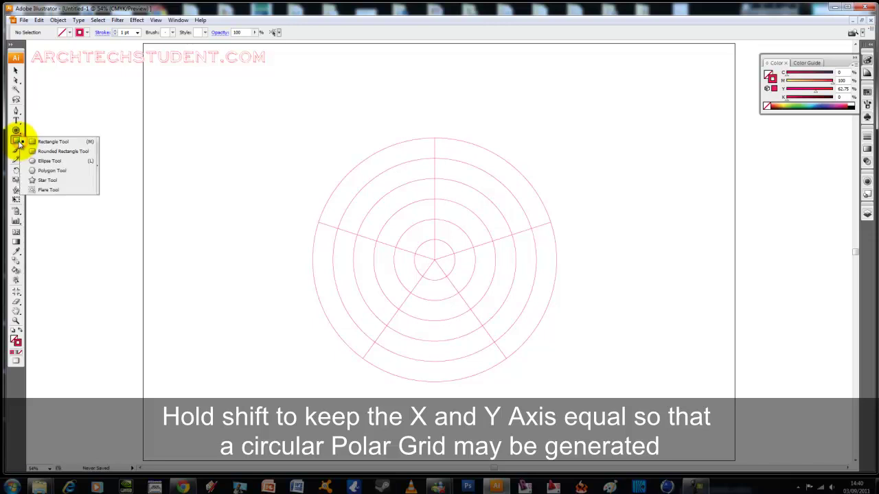
{"action": "mouse_move", "coordinate": [28, 144]}
{"action": "left_mouse_down"}
{"action": "mouse_move", "coordinate": [51, 172]}
{"action": "mouse_move", "coordinate": [49, 160]}
{"action": "left_mouse_up"}
{"action": "left_click_drag", "start_coordinate": [238, 235], "coordinate": [267, 265]}
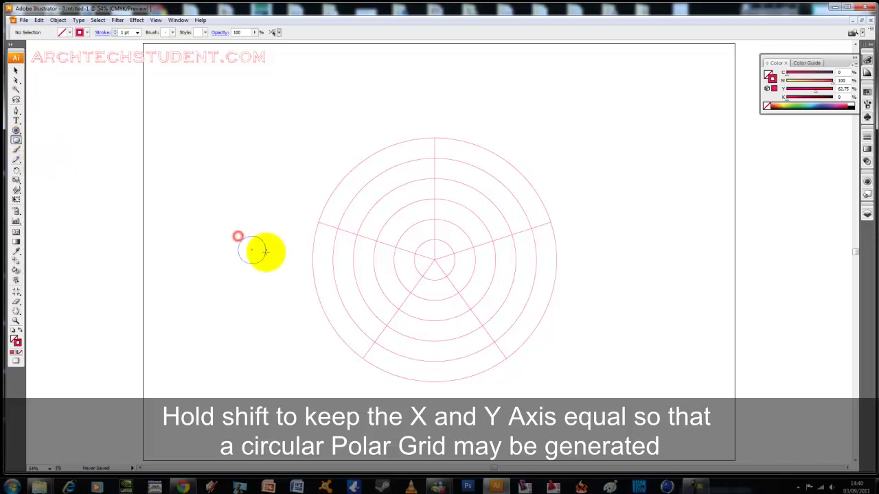
{"action": "left_click", "coordinate": [15, 339]}
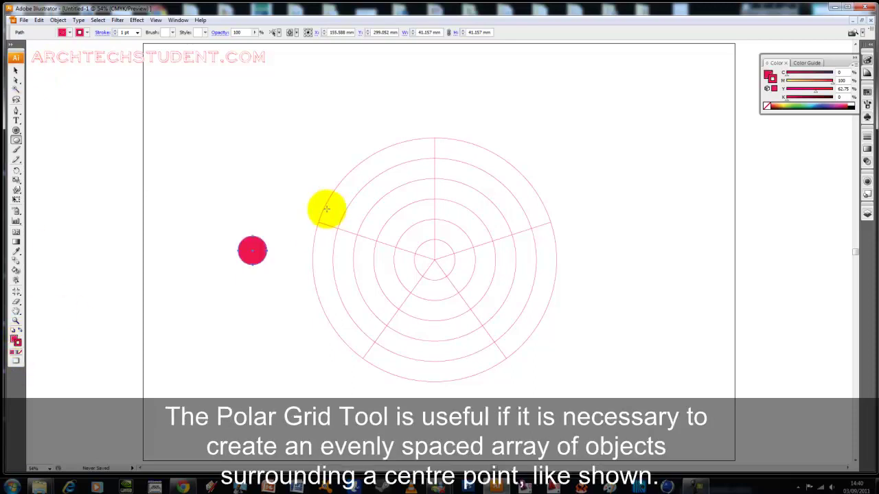
{"action": "left_click", "coordinate": [15, 69]}
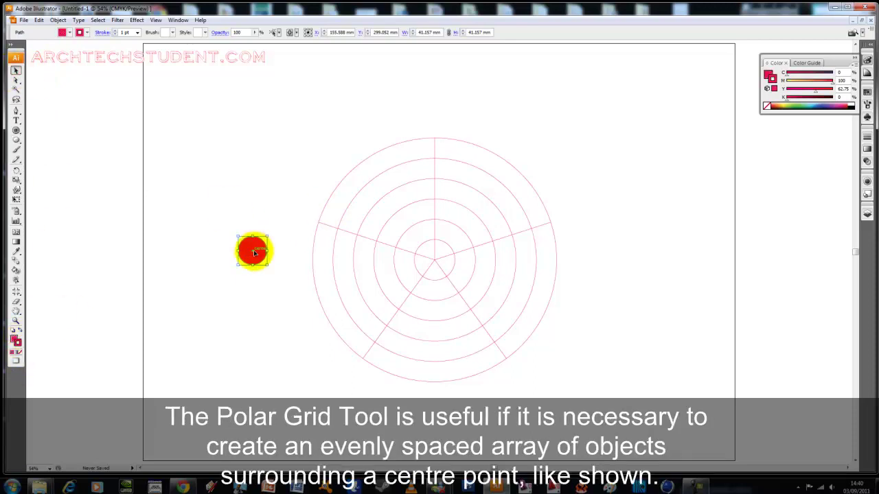
{"action": "mouse_move", "coordinate": [435, 263]}
{"action": "left_mouse_down"}
{"action": "mouse_move", "coordinate": [449, 265]}
{"action": "mouse_move", "coordinate": [453, 248]}
{"action": "mouse_move", "coordinate": [441, 253]}
{"action": "left_mouse_up"}
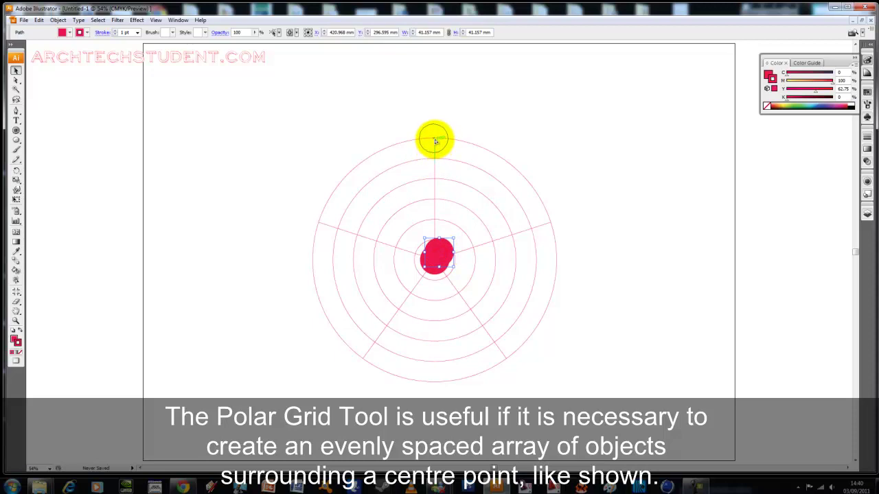
Copy the centre dot to the five outer spoke ends, then delete the polar grid
{"action": "left_click_drag", "start_coordinate": [435, 141], "coordinate": [435, 141]}
{"action": "left_click_drag", "start_coordinate": [438, 259], "coordinate": [550, 224]}
{"action": "left_click_drag", "start_coordinate": [441, 254], "coordinate": [507, 355]}
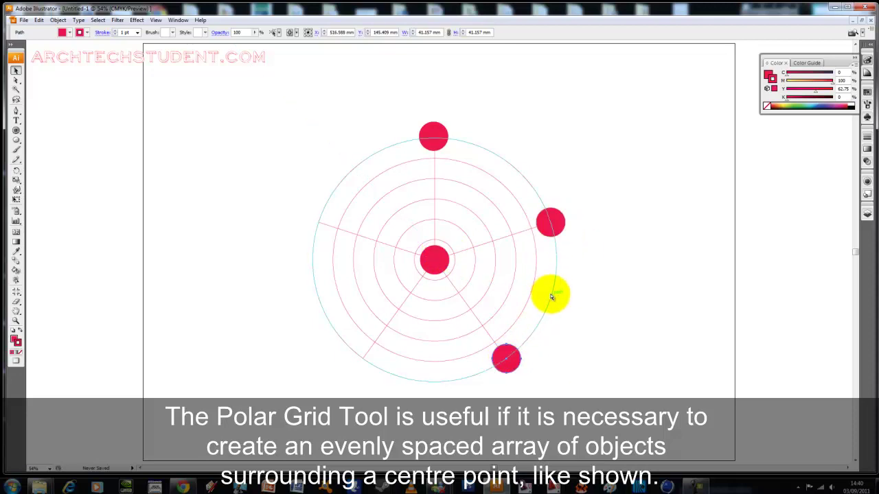
{"action": "left_click_drag", "start_coordinate": [438, 252], "coordinate": [363, 358]}
{"action": "mouse_move", "coordinate": [435, 259]}
{"action": "left_mouse_down"}
{"action": "mouse_move", "coordinate": [444, 255]}
{"action": "mouse_move", "coordinate": [319, 223]}
{"action": "left_mouse_up"}
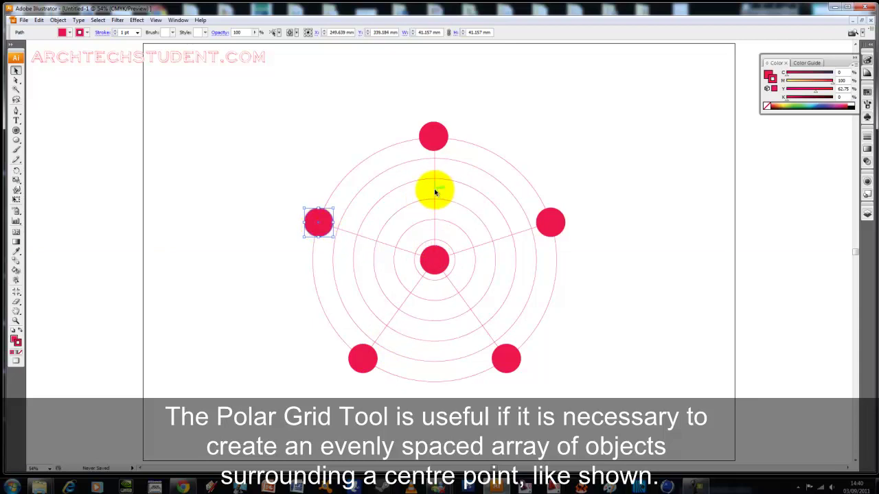
{"action": "left_click", "coordinate": [435, 190]}
{"action": "key", "text": "Delete"}
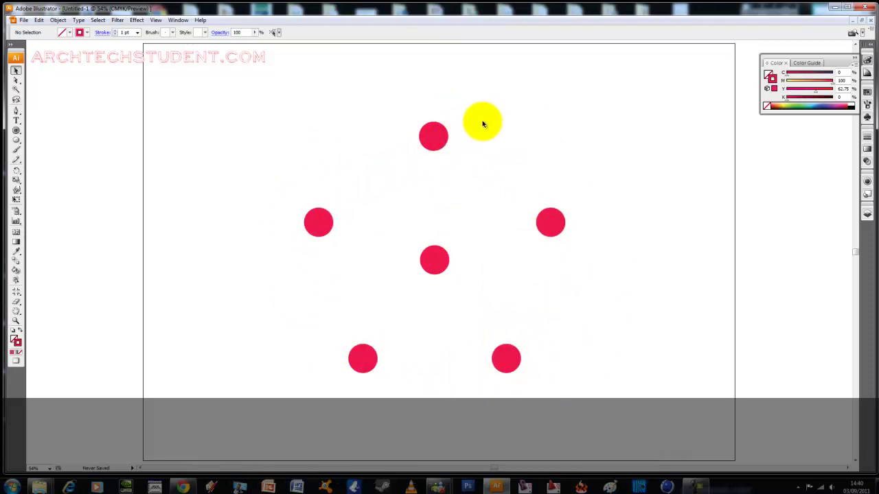
Marquee-select the six pink circles and delete them
{"action": "mouse_move", "coordinate": [615, 382]}
{"action": "left_mouse_down"}
{"action": "mouse_move", "coordinate": [464, 307]}
{"action": "mouse_move", "coordinate": [251, 98]}
{"action": "left_mouse_up"}
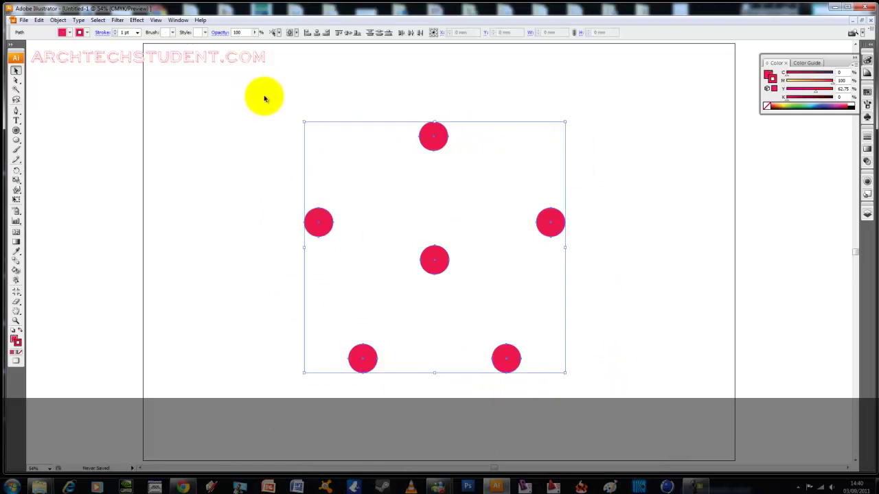
{"action": "key", "text": "Delete"}
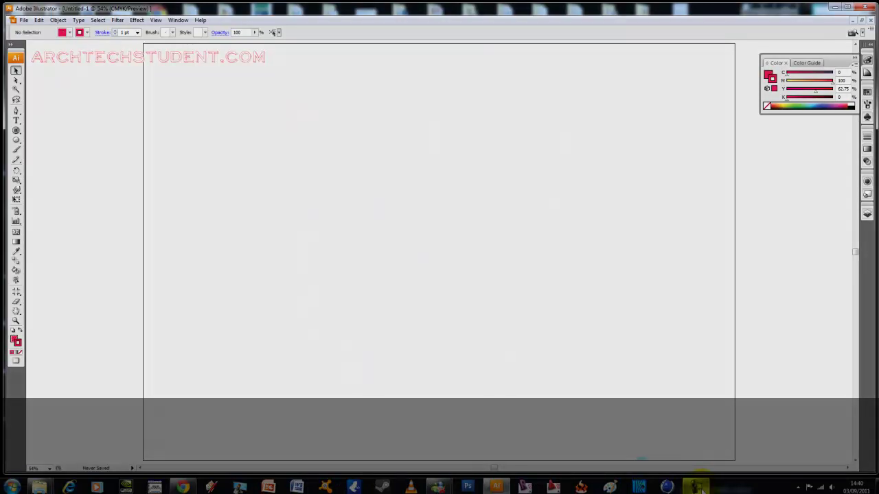